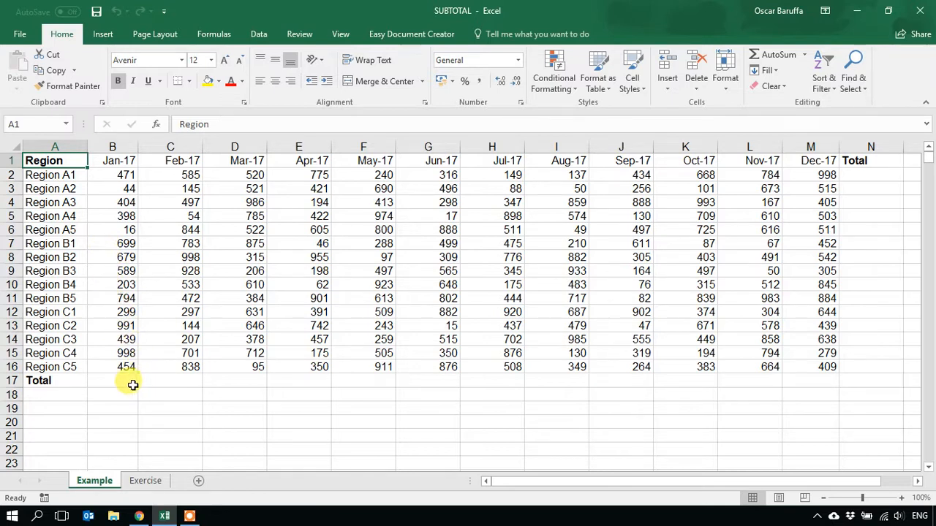
Insert a blank row above Region B1, above Region C1 and above the Total row.
click(12, 244)
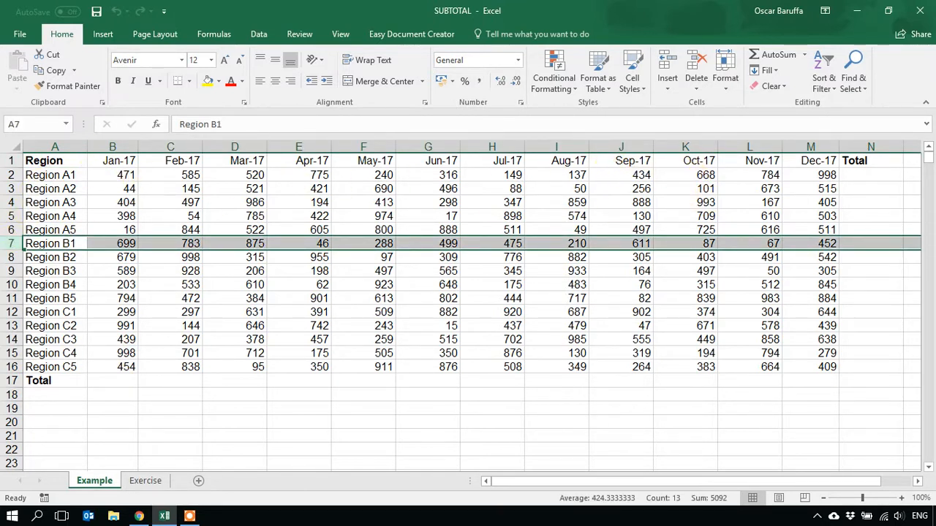
right_click(11, 244)
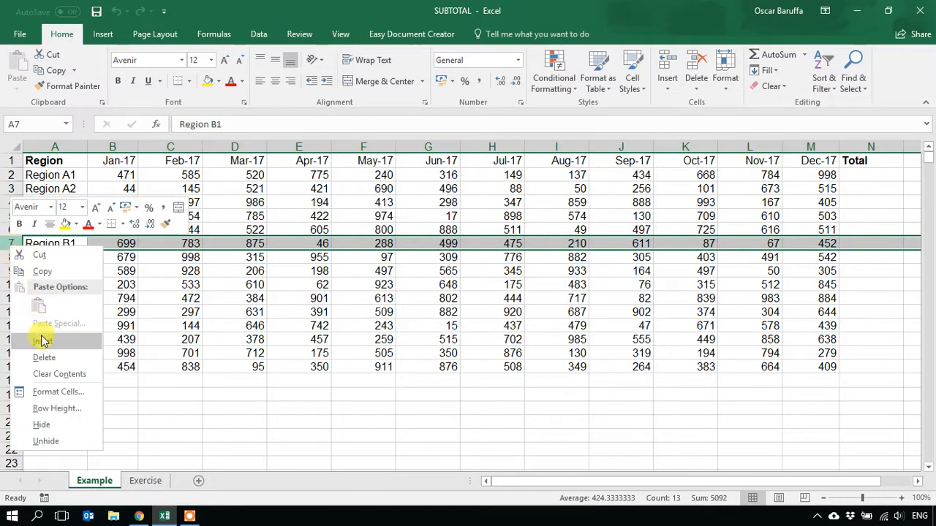
click(26, 314)
right_click(13, 326)
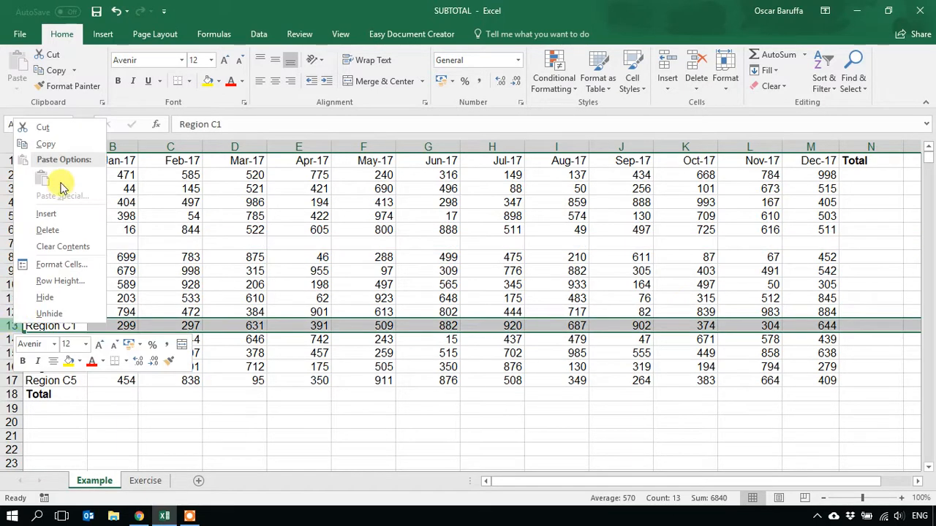
click(61, 214)
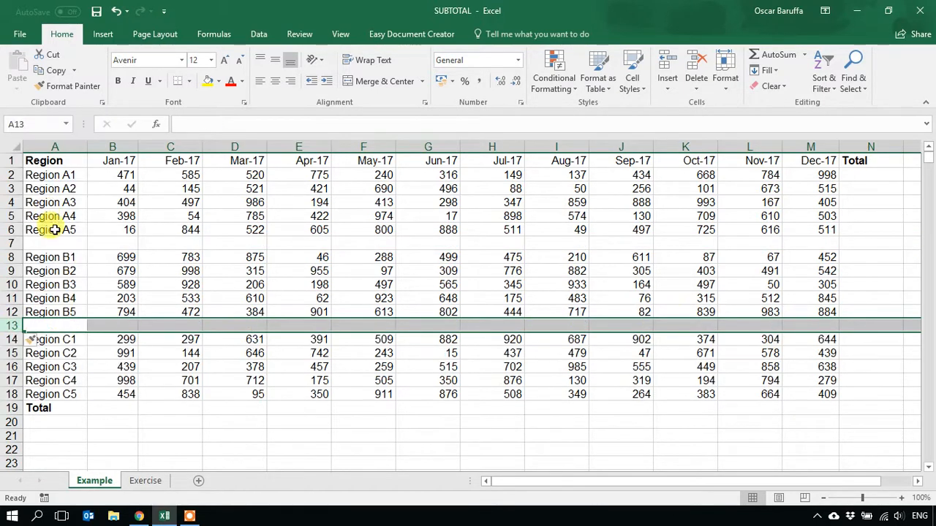
right_click(15, 409)
click(49, 300)
Label cell A7 below the Region A rows "Subtotal" and right-align it.
click(59, 241)
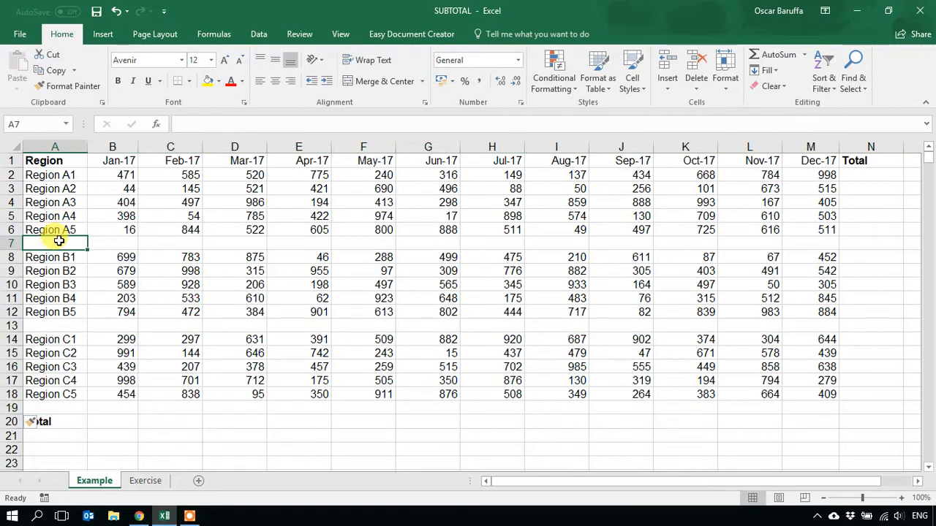
text(Subtotal)
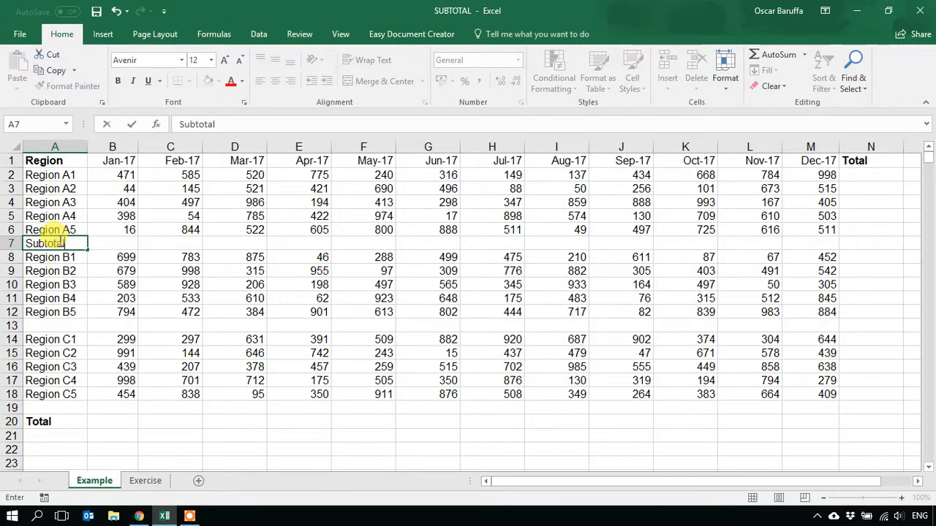
key(Return)
click(57, 243)
click(292, 80)
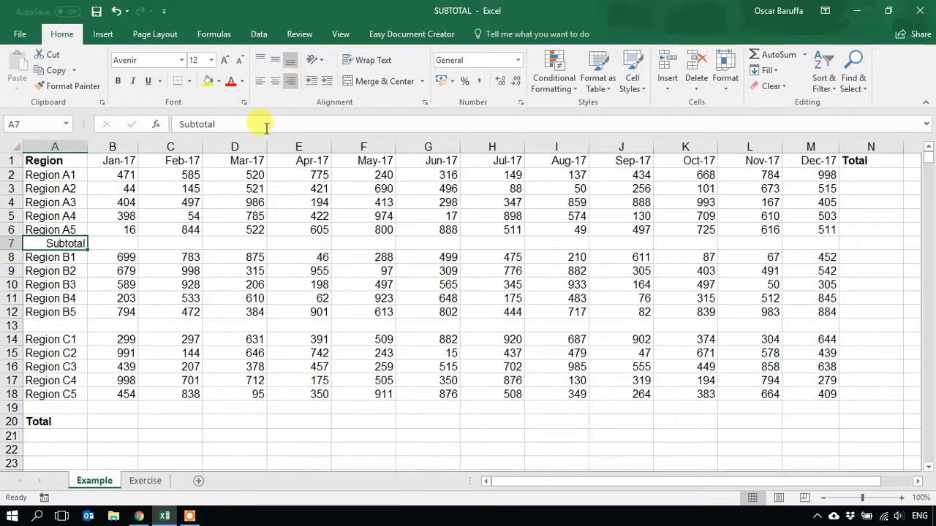
Copy the Subtotal label into A13 and A19, below the Region B and Region C rows.
key(ctrl+c)
click(42, 328)
key(ctrl+v)
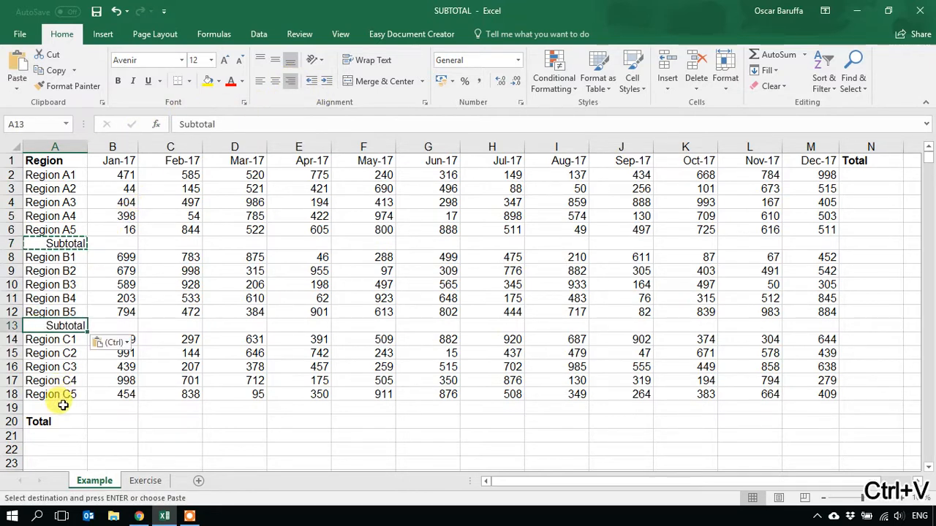
click(62, 408)
key(ctrl+v)
Enter =SUM(B2:B6) in B7 to subtotal the January Region A values.
click(125, 239)
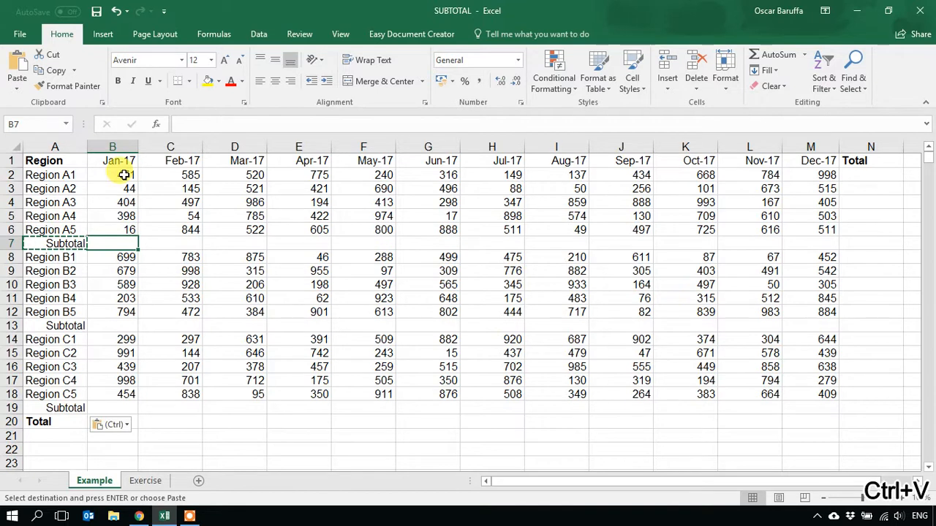
drag(124, 170, 129, 394)
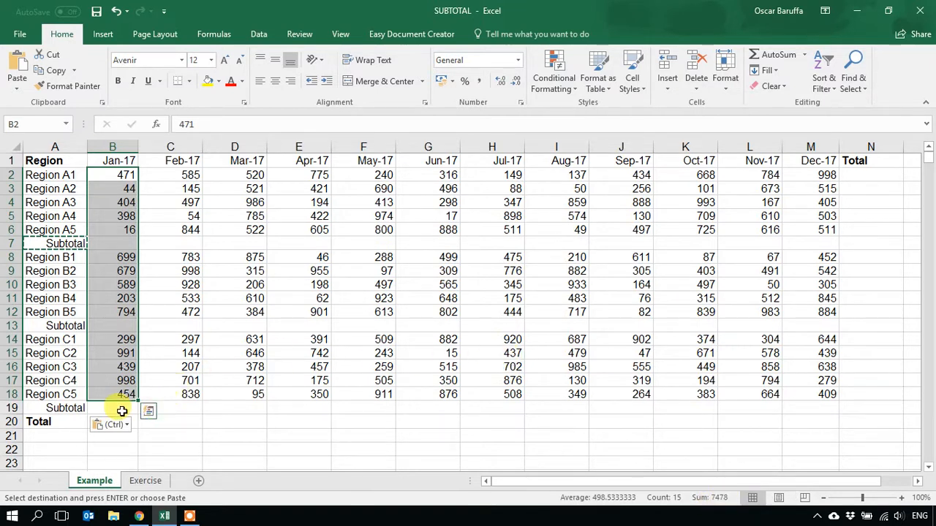
click(110, 244)
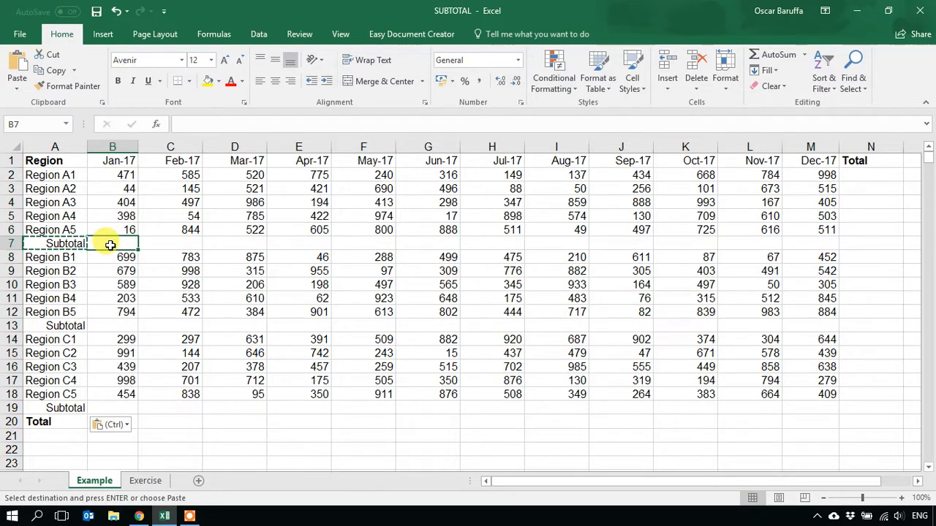
text(=sum)
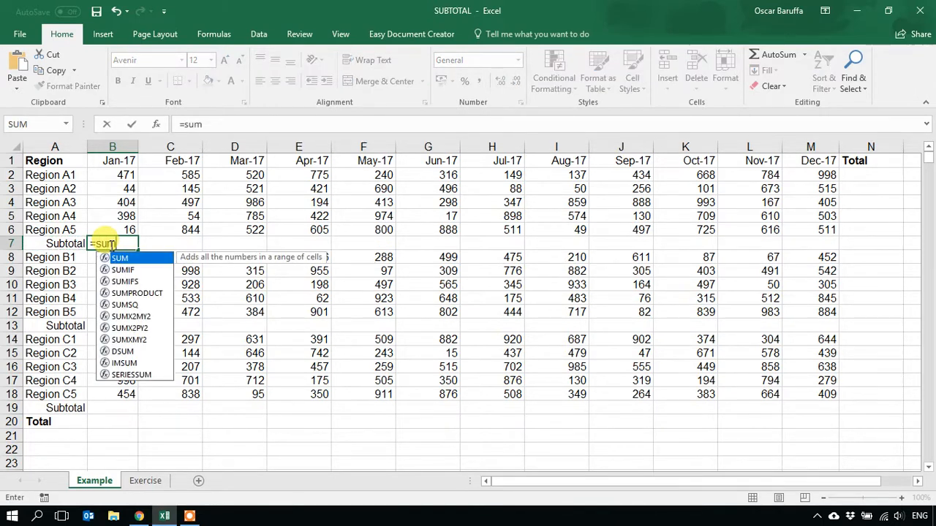
double_click(127, 262)
drag(117, 176, 122, 223)
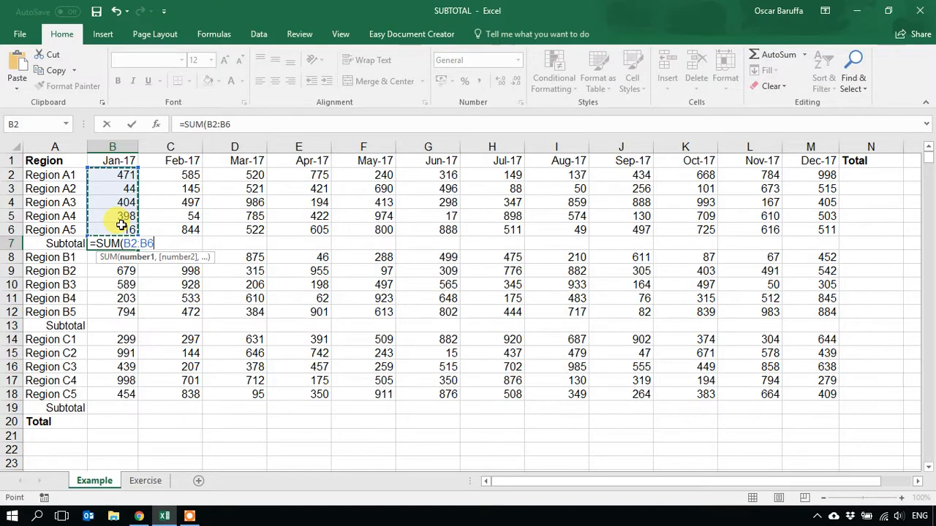
key(Return)
Enter a SUM of B2:B19 in B20 as the January total.
click(110, 424)
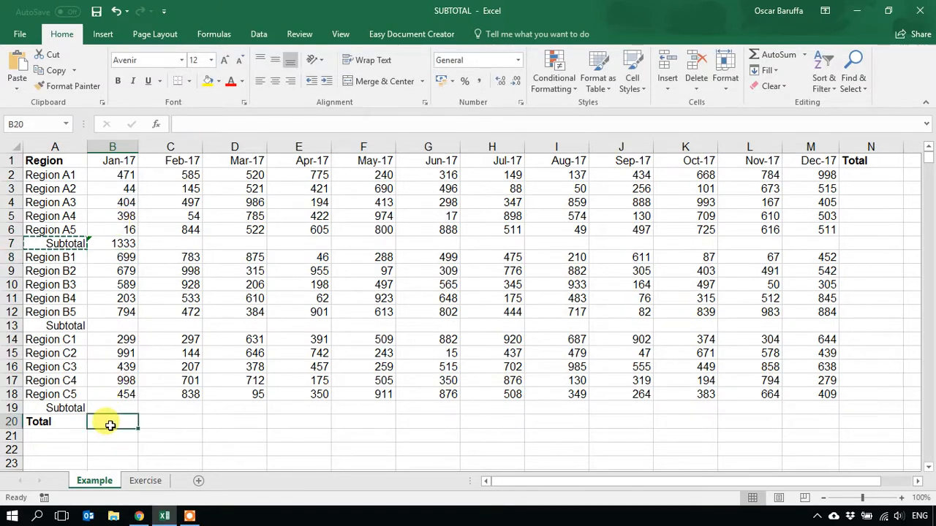
text(=sum)
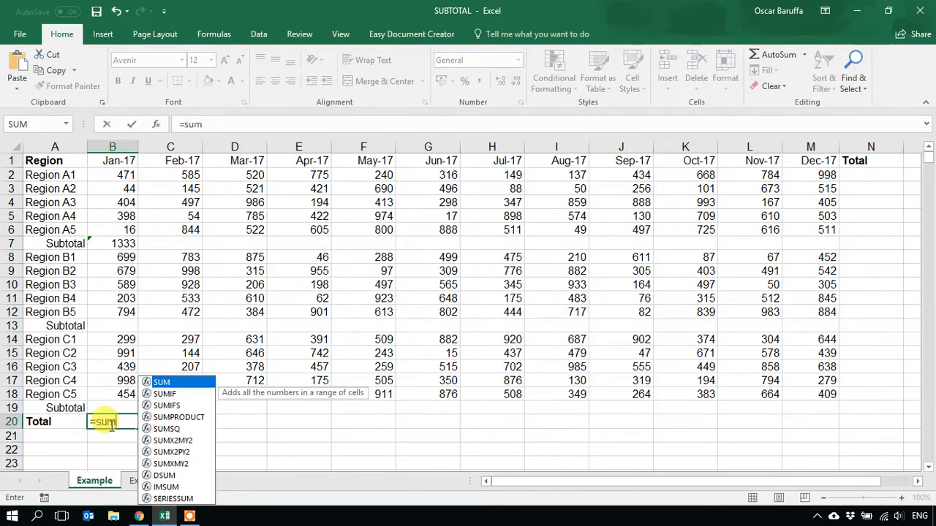
double_click(165, 382)
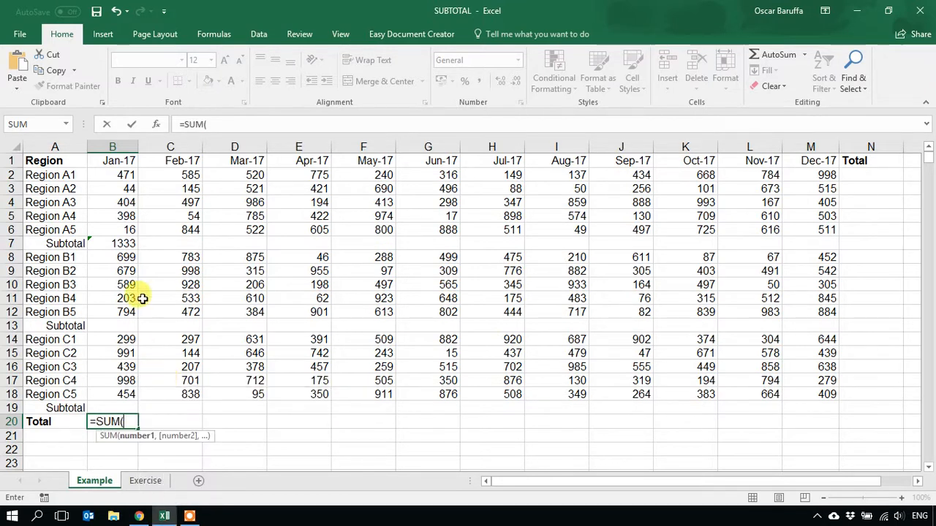
drag(128, 178, 115, 407)
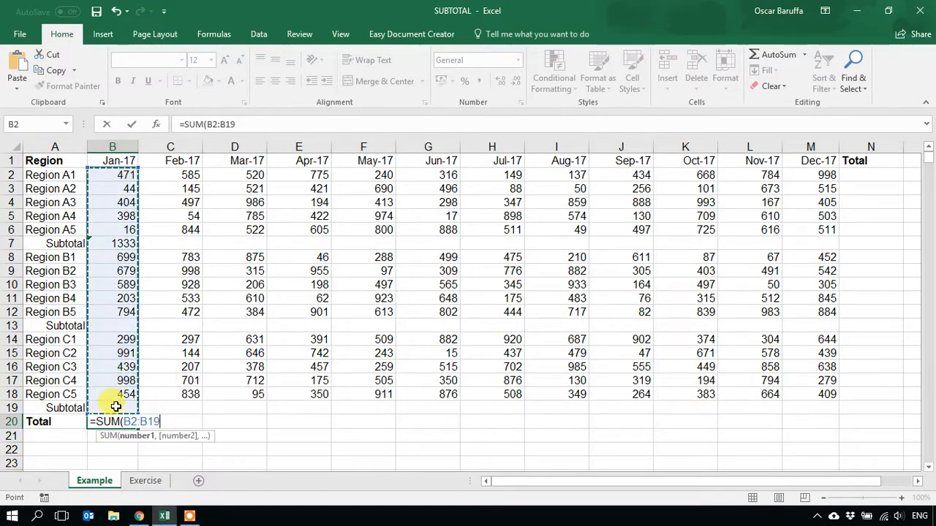
key(Return)
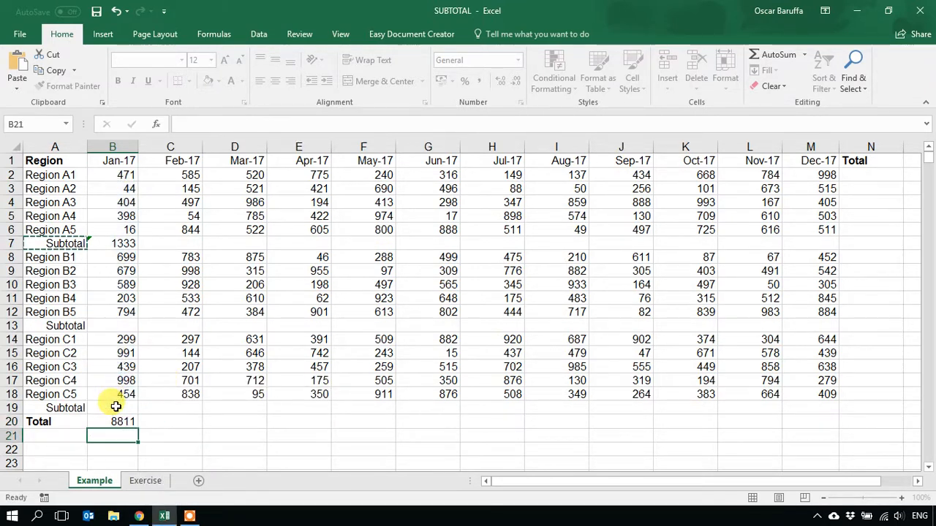
Check the January total in B20 against the subtotal cells B7, B13 and B19.
click(115, 422)
click(125, 244)
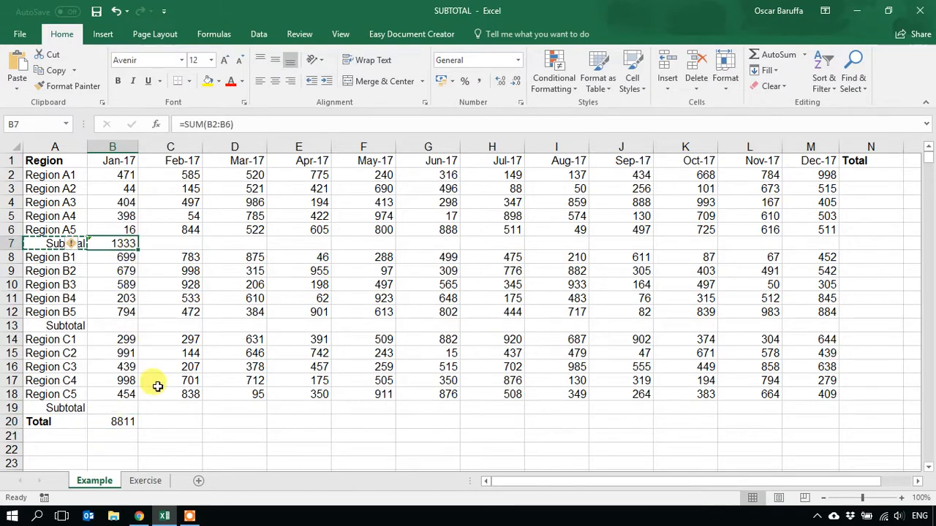
click(114, 326)
click(123, 242)
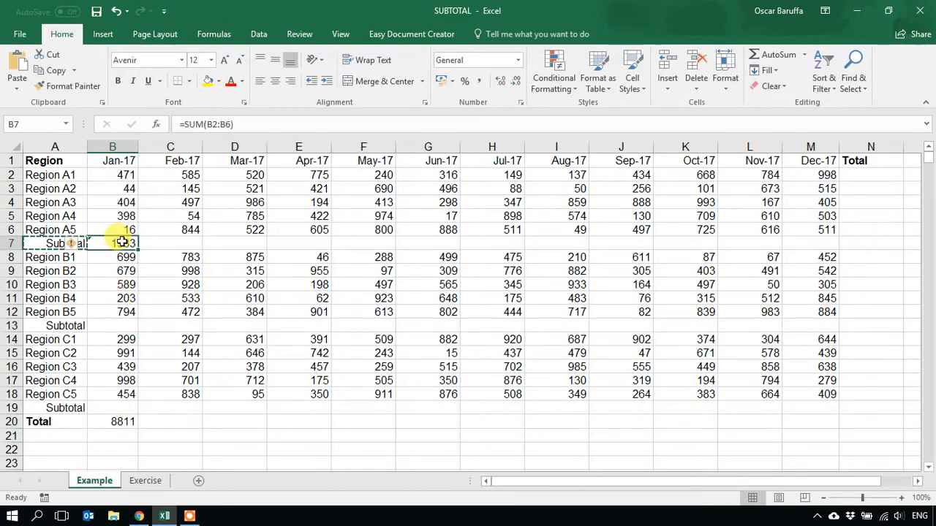
click(124, 325)
click(122, 406)
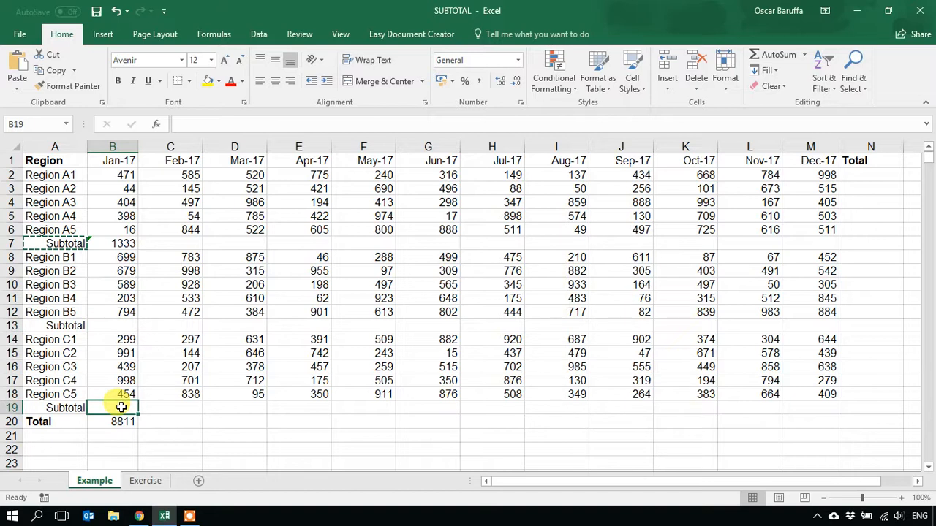
Replace the January total in B20 with =B7+B13+B19, adding only the three subtotal cells.
click(117, 420)
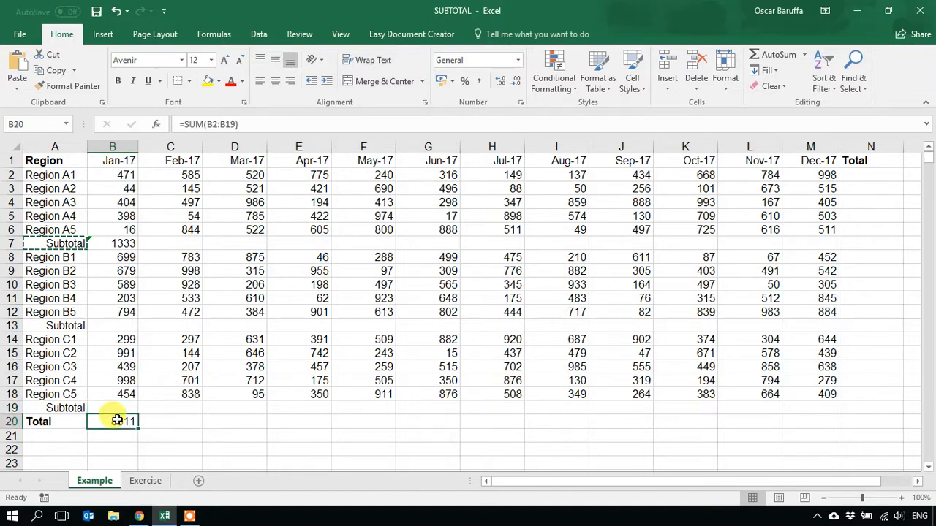
text(=su)
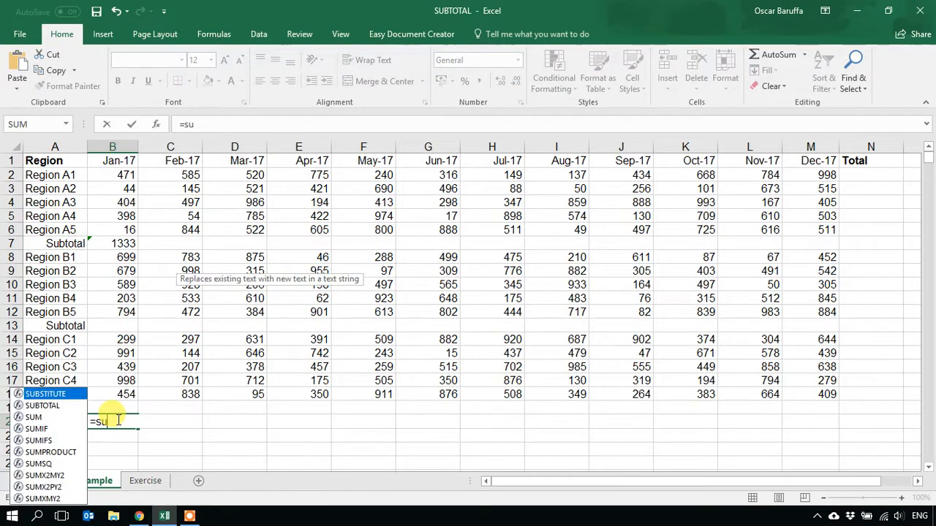
key(BackSpace)
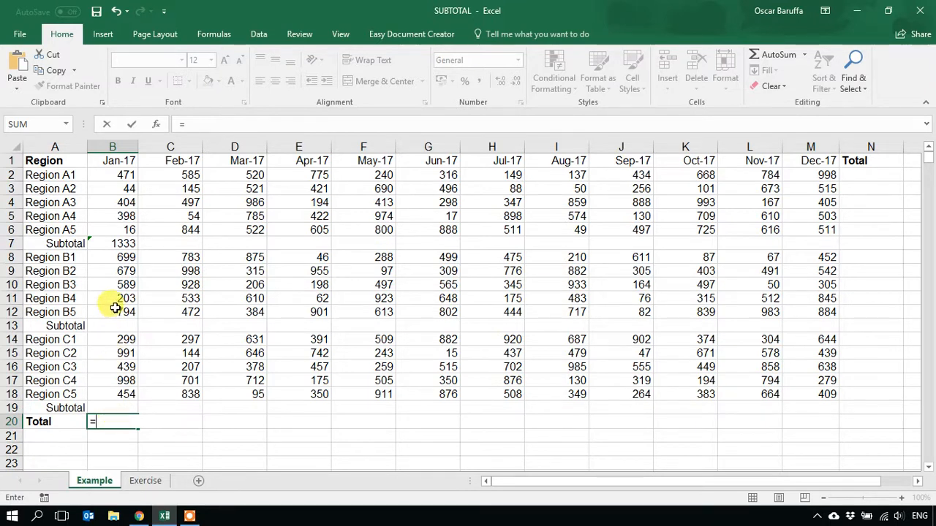
click(124, 248)
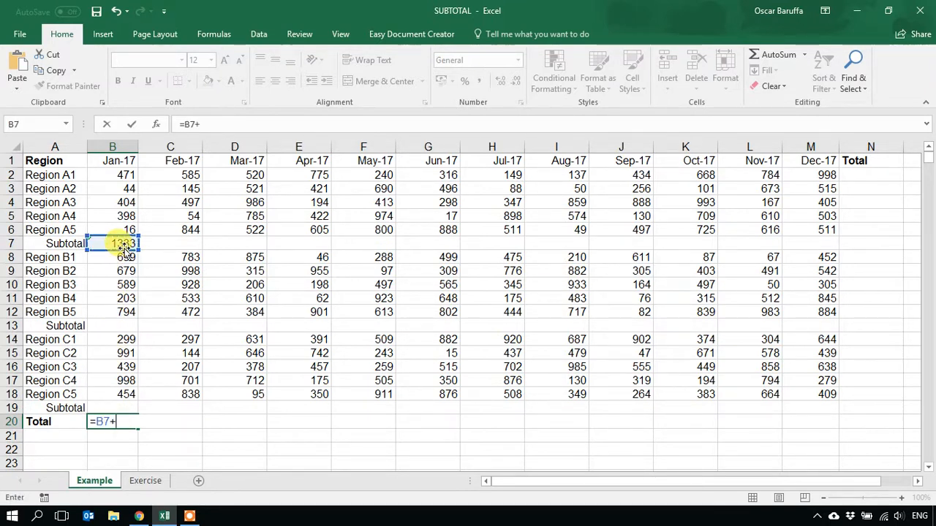
click(122, 328)
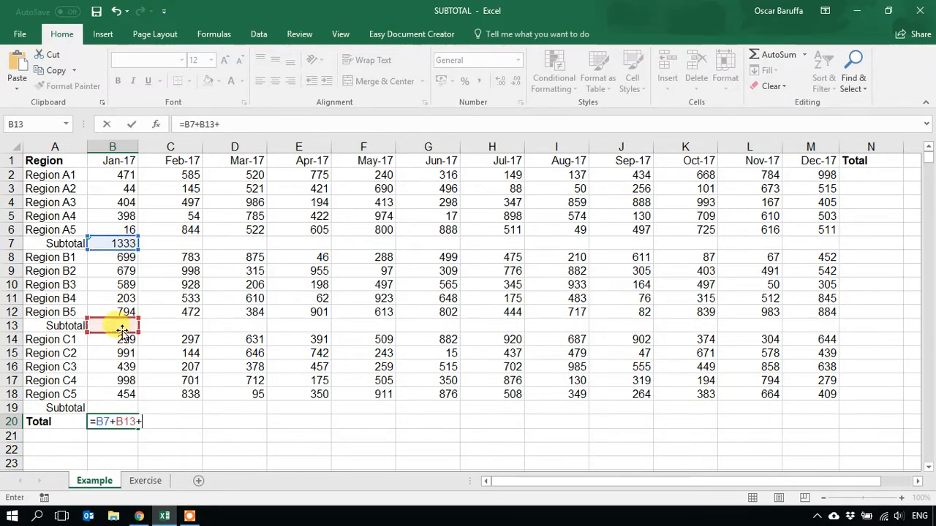
click(116, 407)
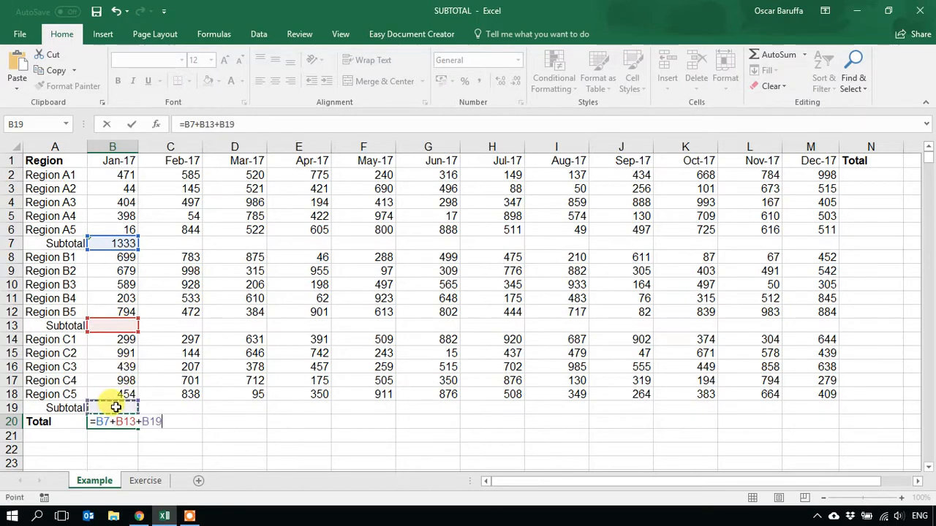
key(Return)
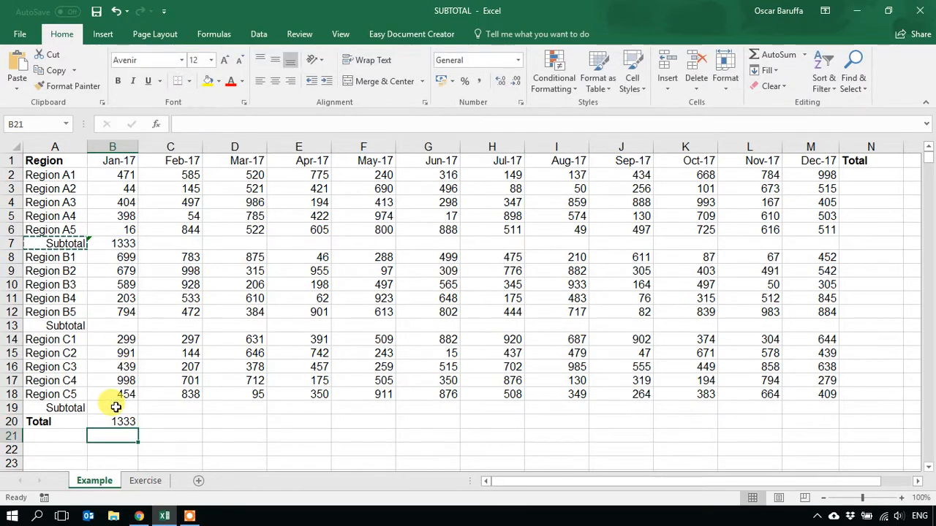
Clear the trial formulas from the January total in B20 and the Region A subtotal in B7.
click(119, 420)
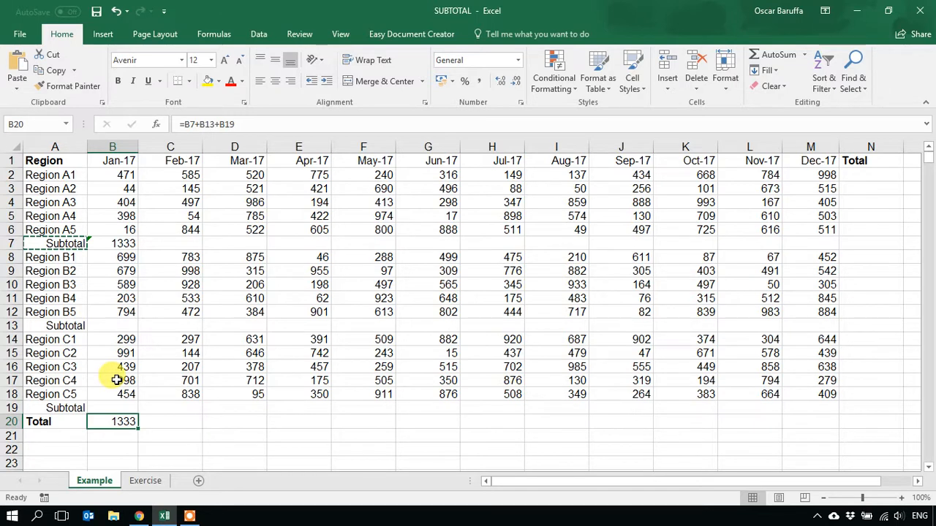
click(122, 241)
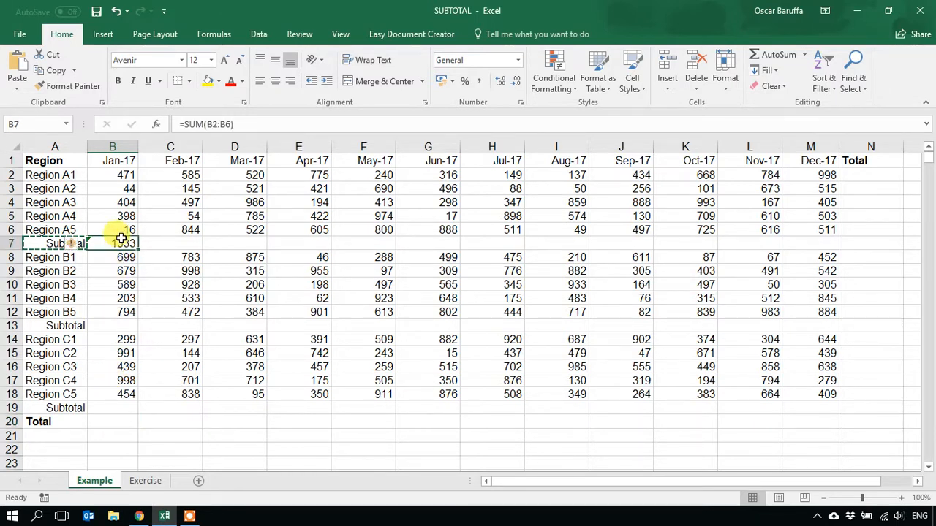
key(Delete)
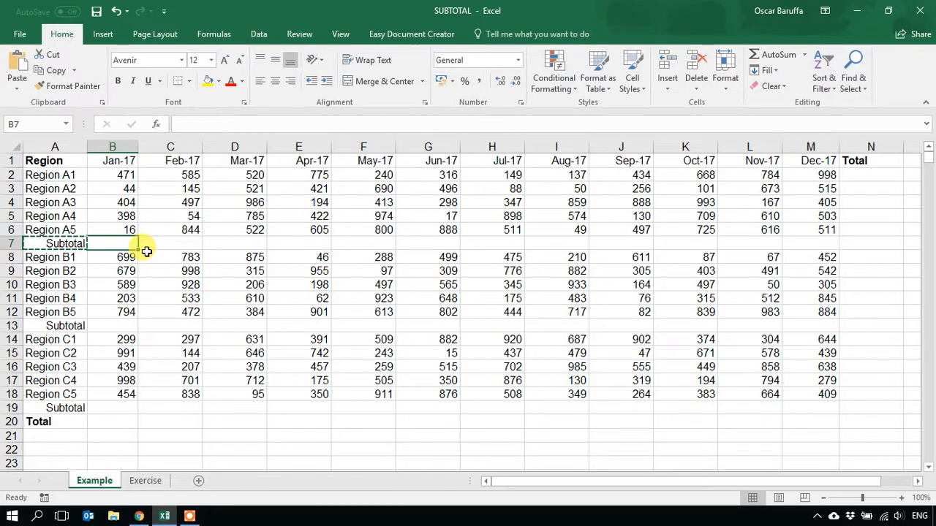
Enter =SUBTOTAL(9,B2:B6) in B7 as the Region A subtotal for January.
text(=sunto)
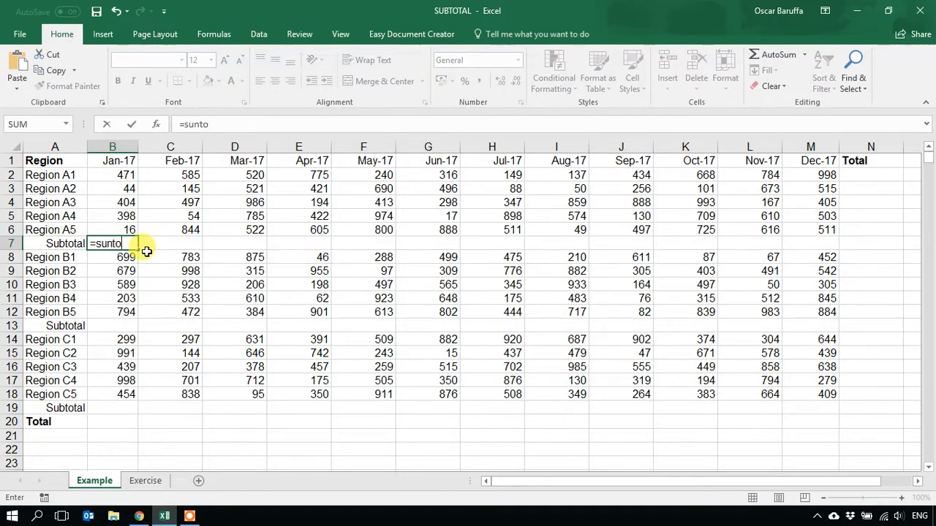
key(BackSpace)
key(BackSpace)
key(BackSpace)
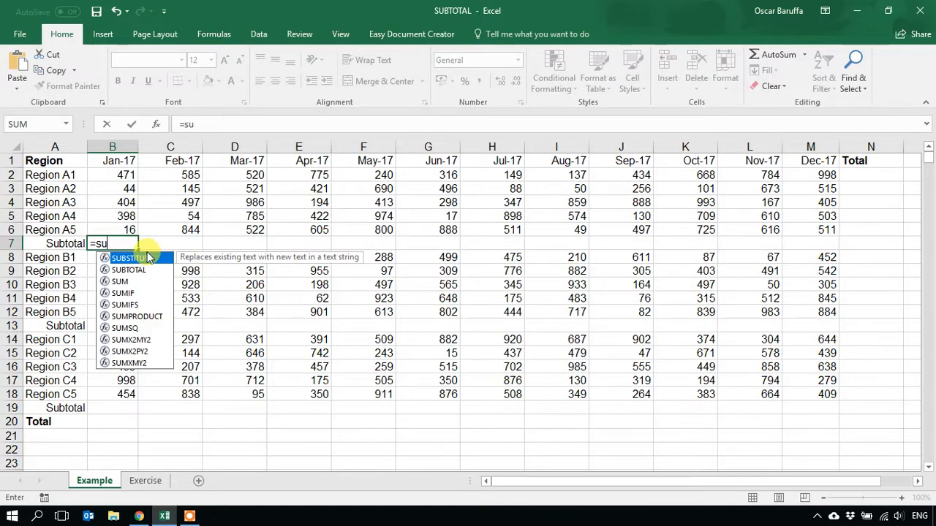
double_click(126, 270)
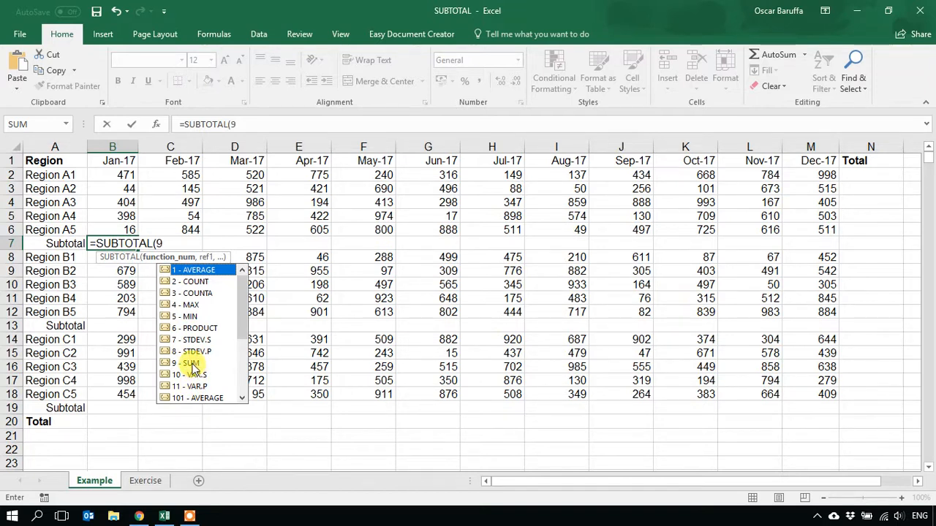
text(,)
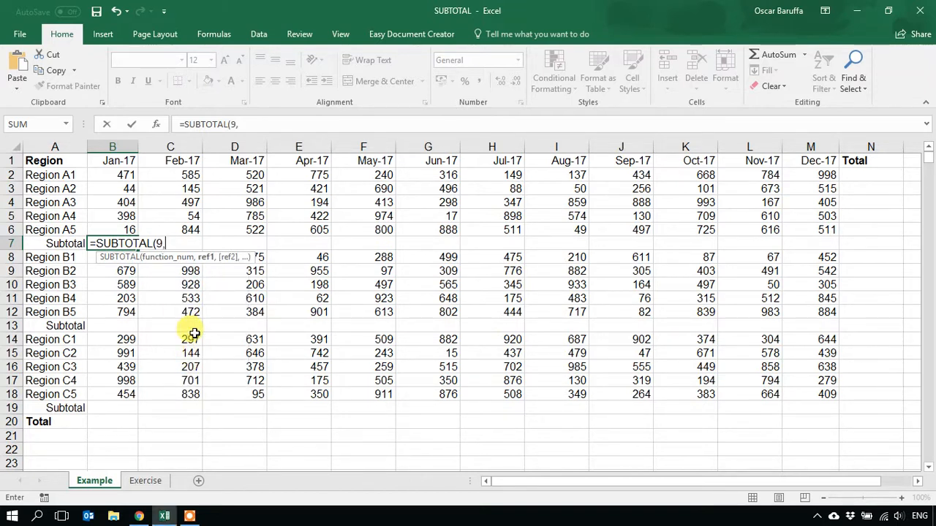
drag(113, 176, 115, 227)
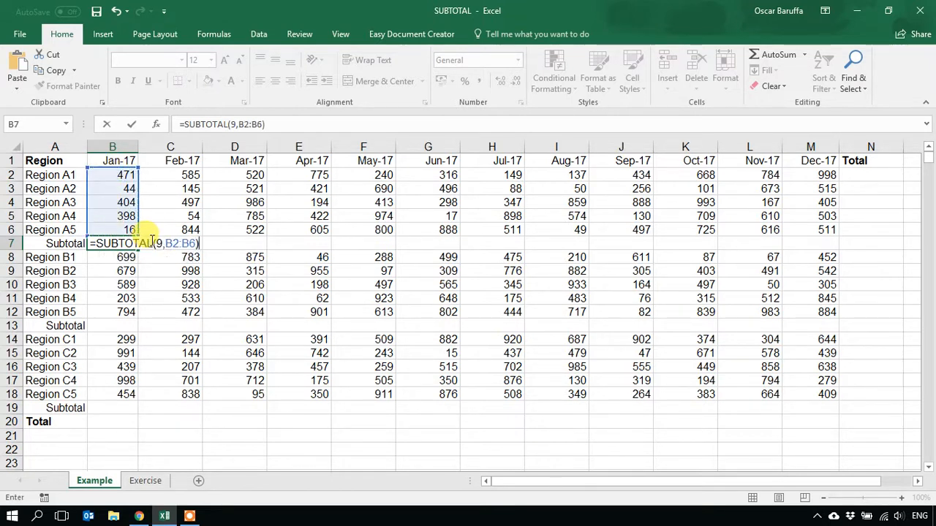
key(Return)
Copy the Region A subtotal formula from B7 into the Region B and Region C subtotal cells B13 and B19.
click(125, 244)
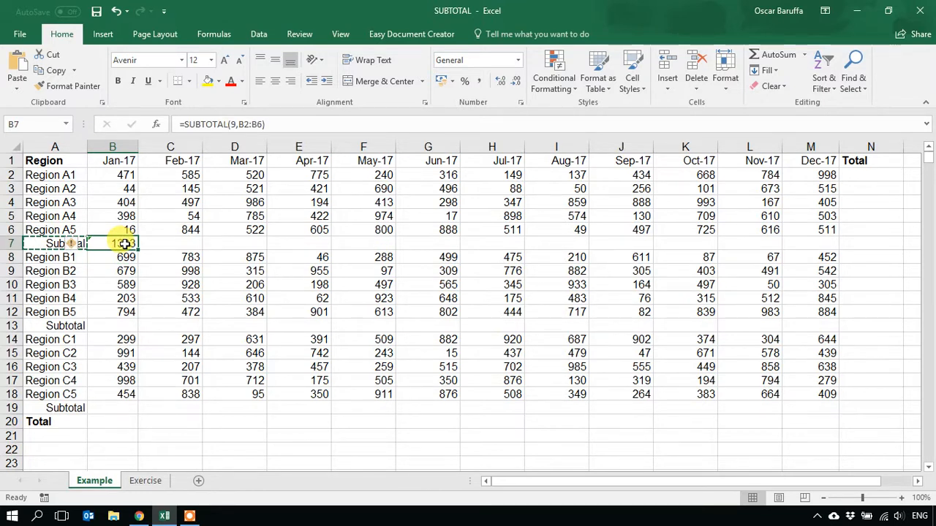
key(ctrl+c)
click(121, 325)
key(ctrl+v)
click(122, 408)
key(ctrl+v)
Check the ranges referenced by the copied subtotal formulas in B13 and B19.
double_click(122, 327)
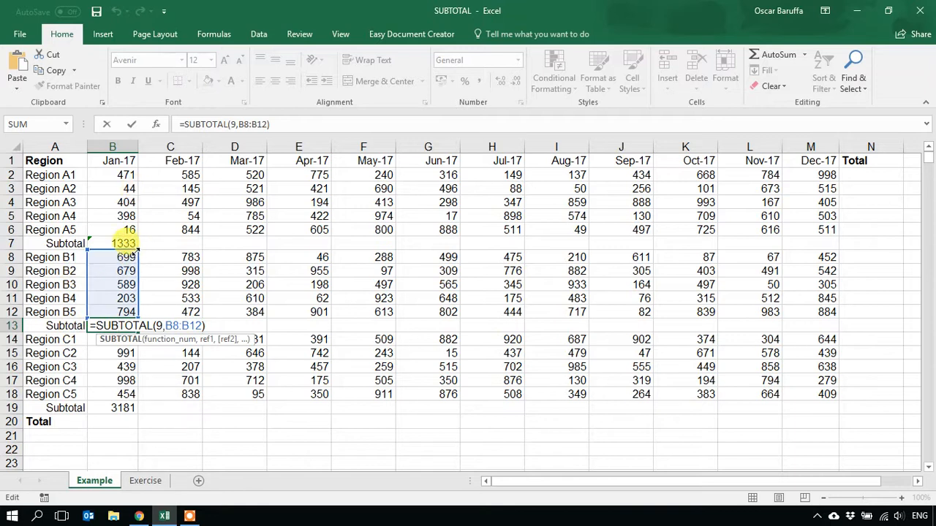
key(ctrl+Return)
double_click(119, 408)
key(ctrl+Return)
Enter =SUBTOTAL(9,B2:B19) in B20 as the January total.
click(107, 422)
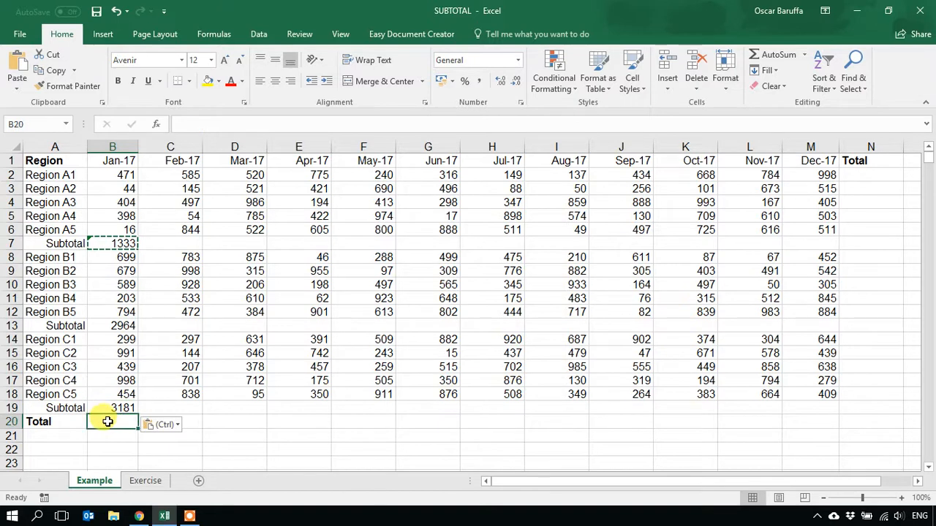
text(=sub)
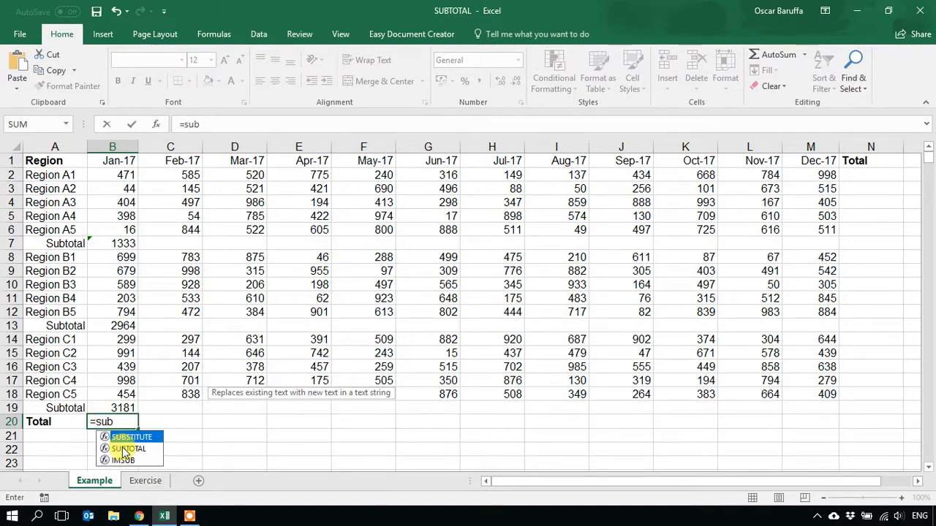
double_click(123, 449)
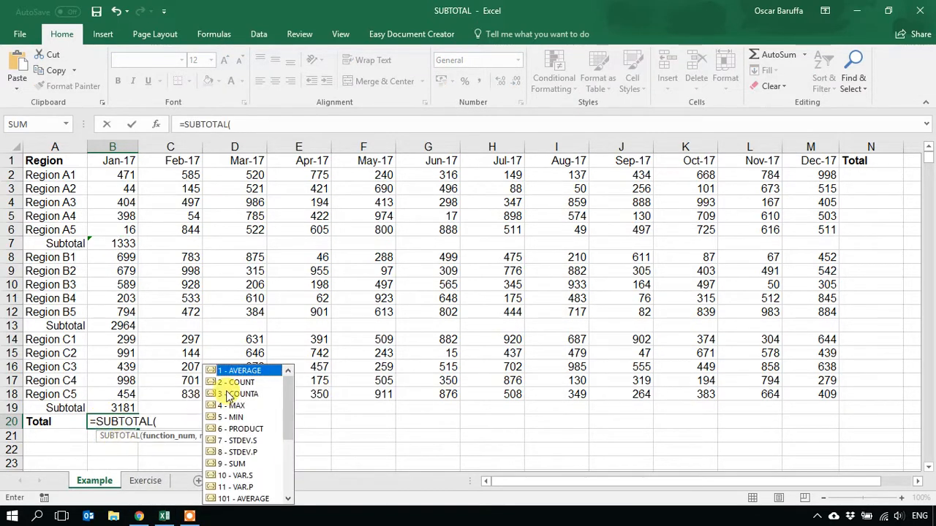
double_click(235, 464)
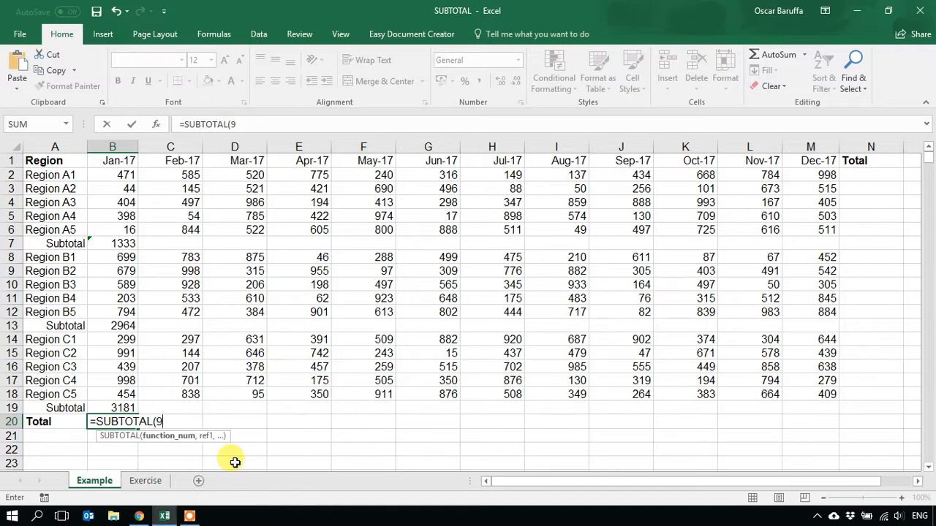
click(124, 178)
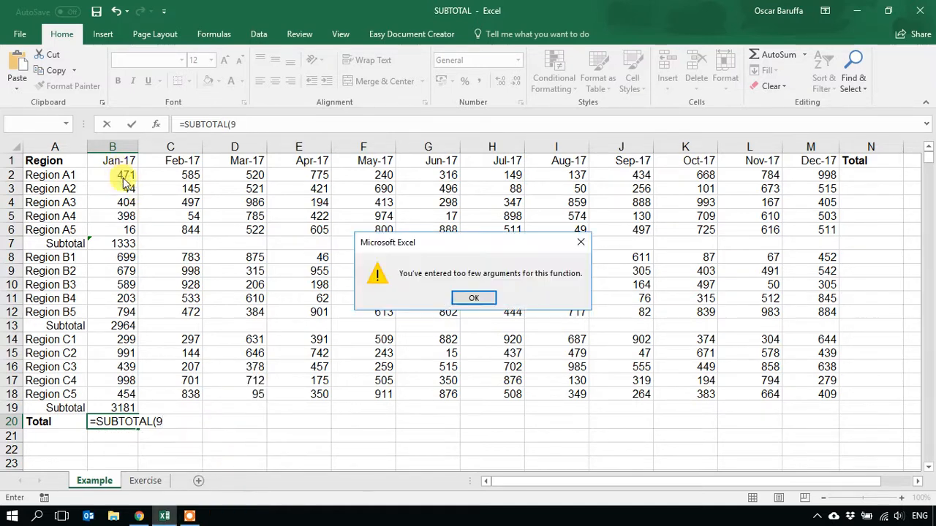
click(472, 296)
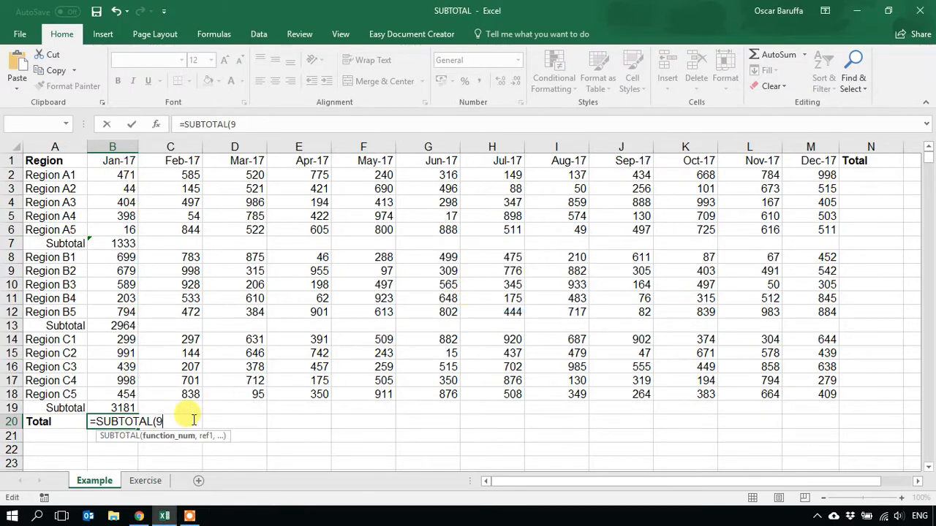
text(,)
drag(102, 177, 110, 410)
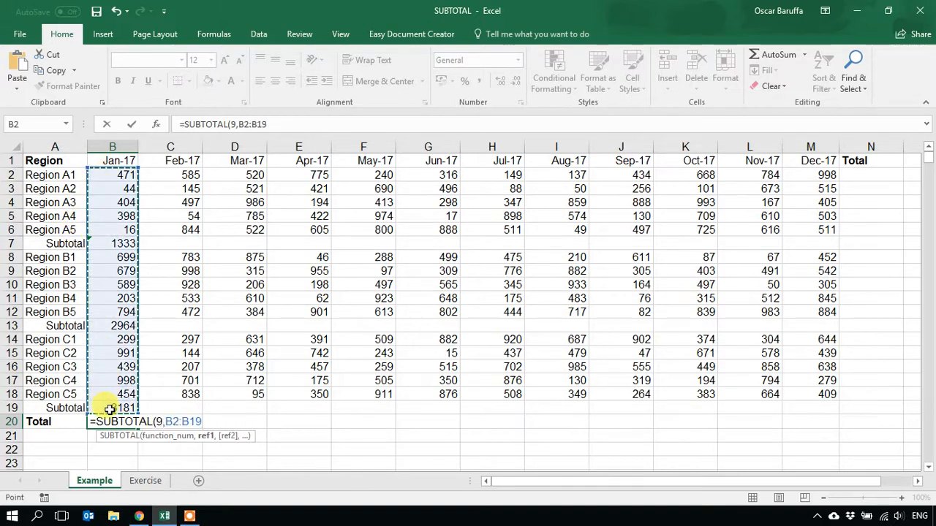
text())
key(Return)
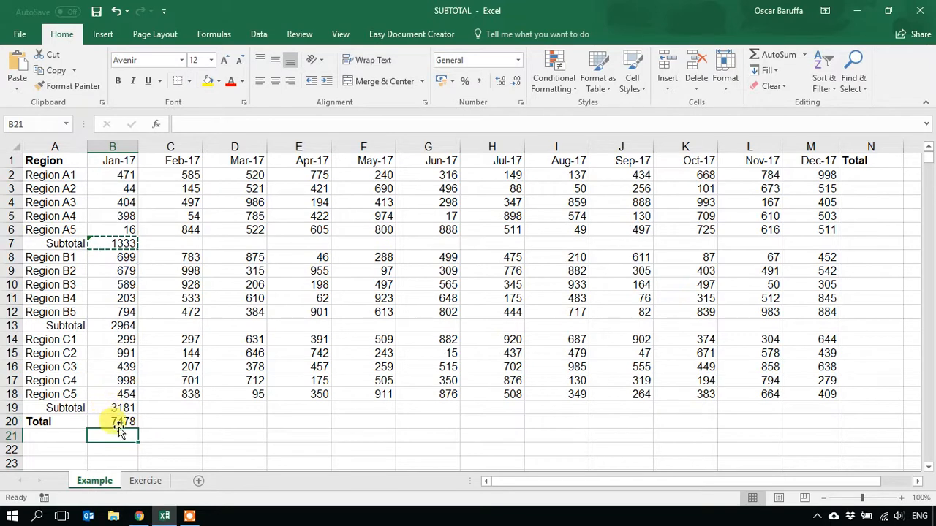
Compare the January total formula in B20 with the Region A subtotal in B7 and inspect its function number argument.
click(117, 419)
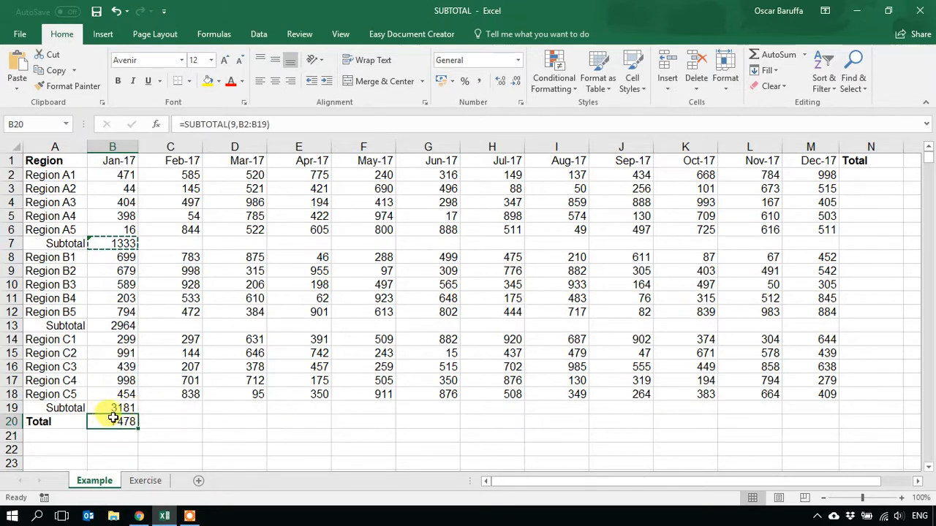
click(121, 232)
click(121, 244)
click(126, 424)
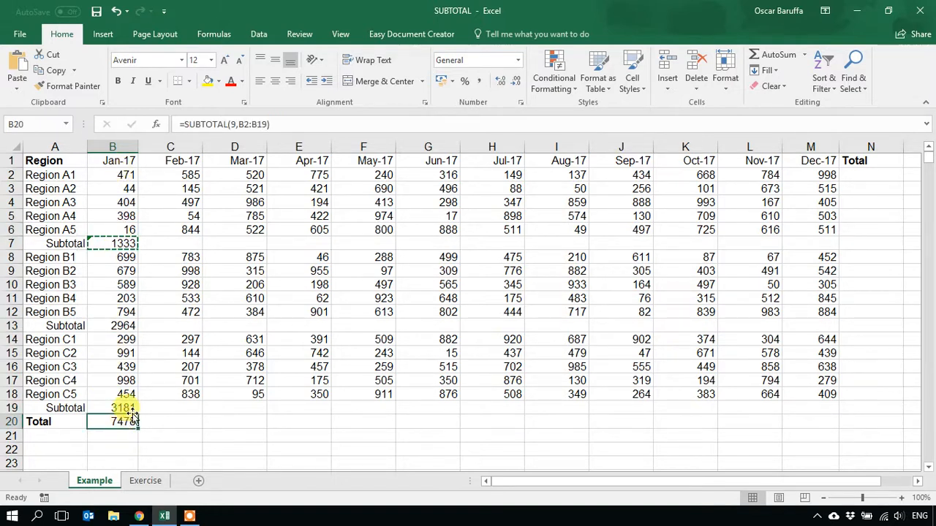
double_click(234, 126)
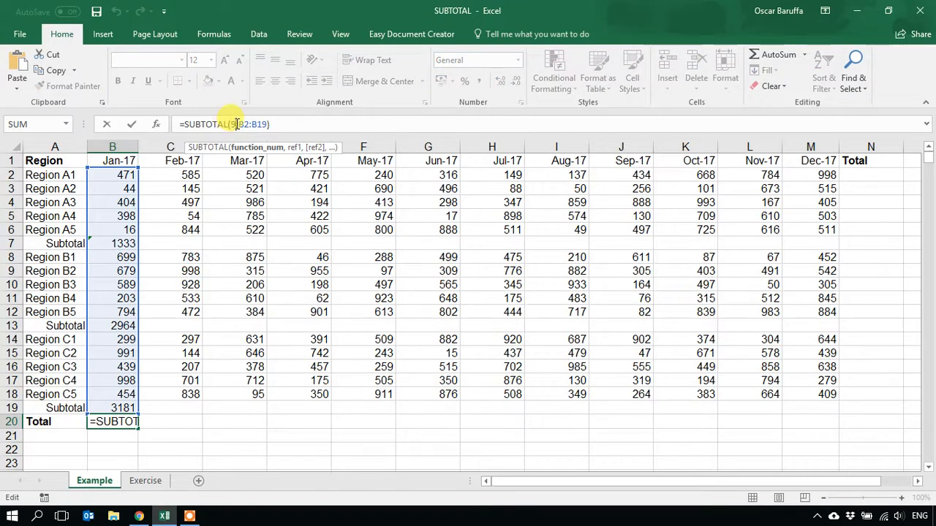
Examine the SUBTOTAL function number options, including 101 to 111, through a trial formula in C20 and discard it.
click(143, 422)
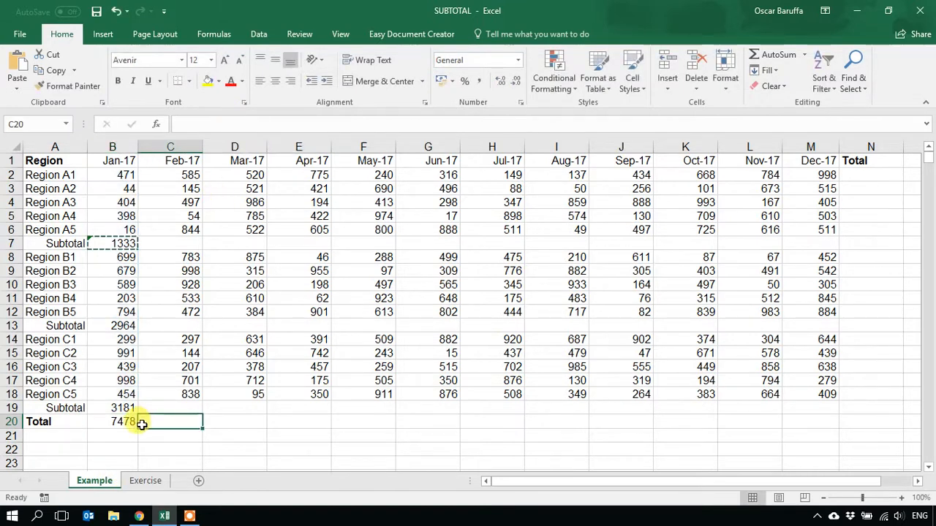
text(=su)
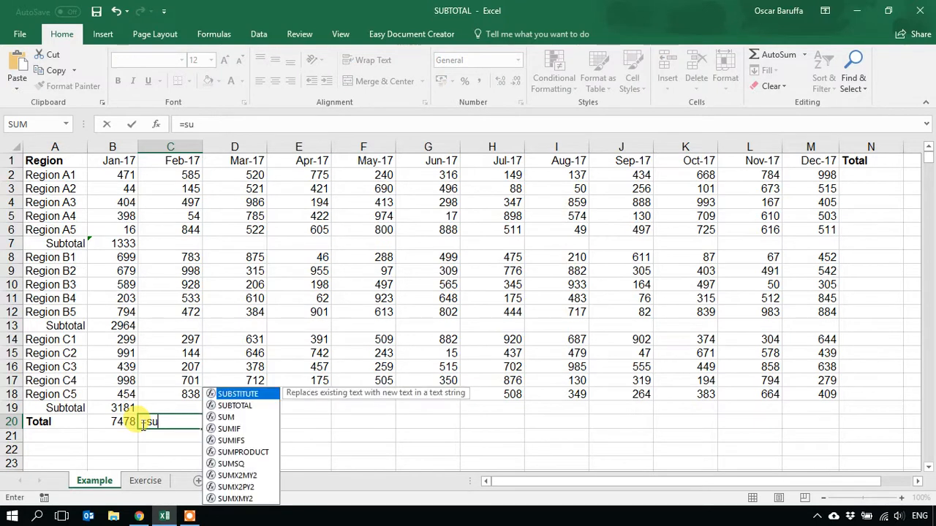
key(BackSpace)
key(BackSpace)
text(=subto)
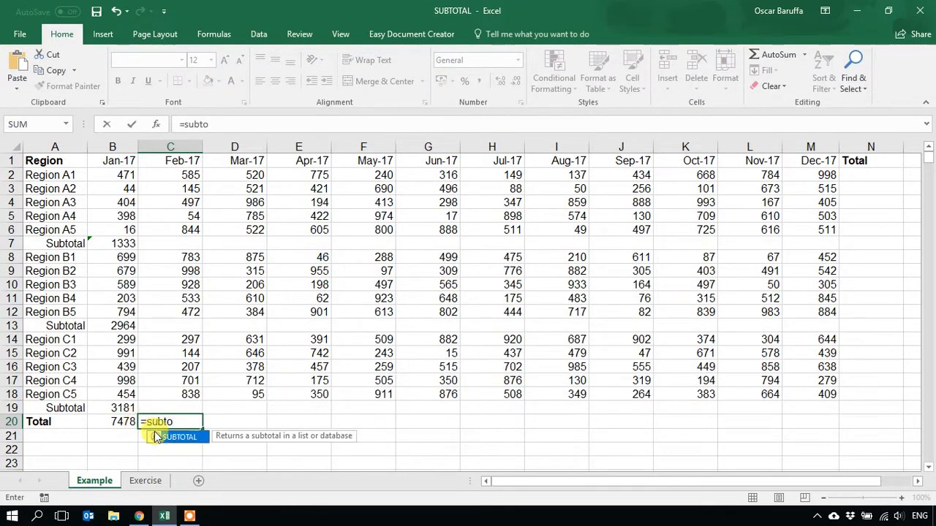
double_click(175, 435)
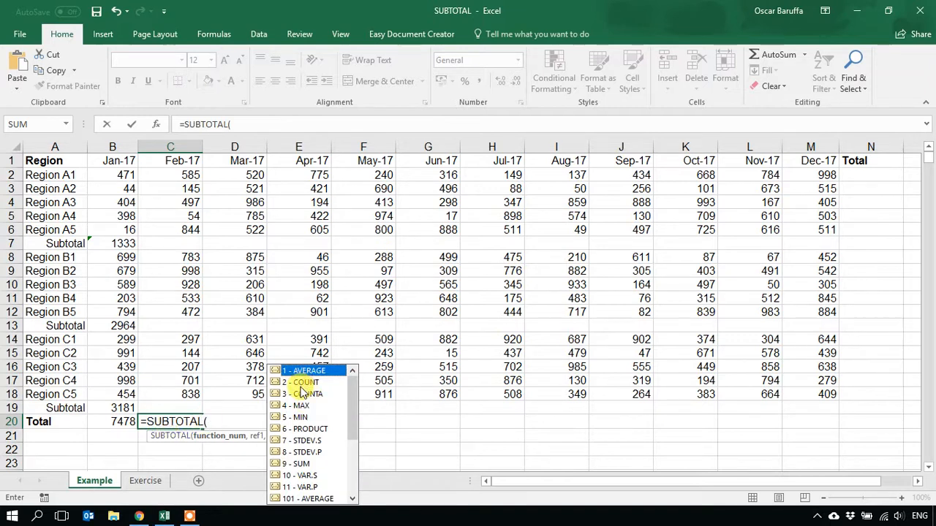
mouse_move(354, 415)
mouse_down()
mouse_move(353, 429)
mouse_move(357, 409)
mouse_up()
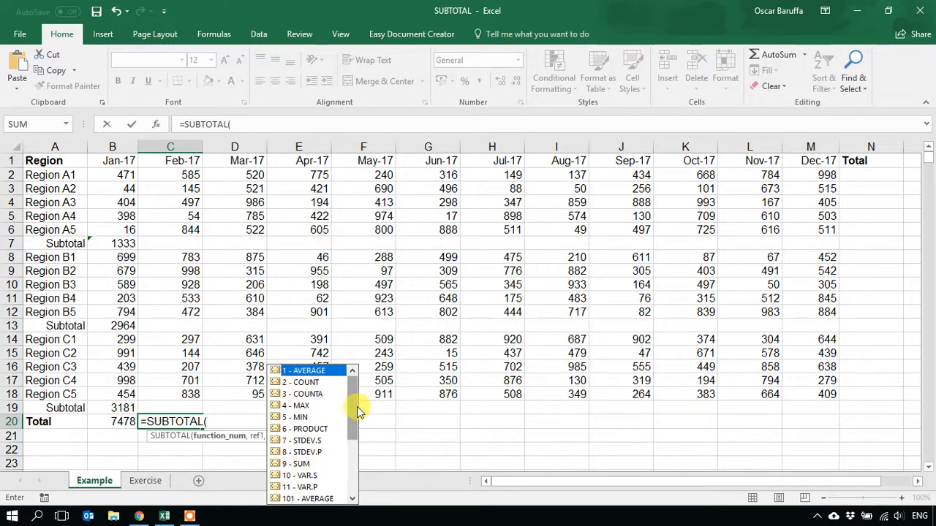
drag(359, 411, 350, 469)
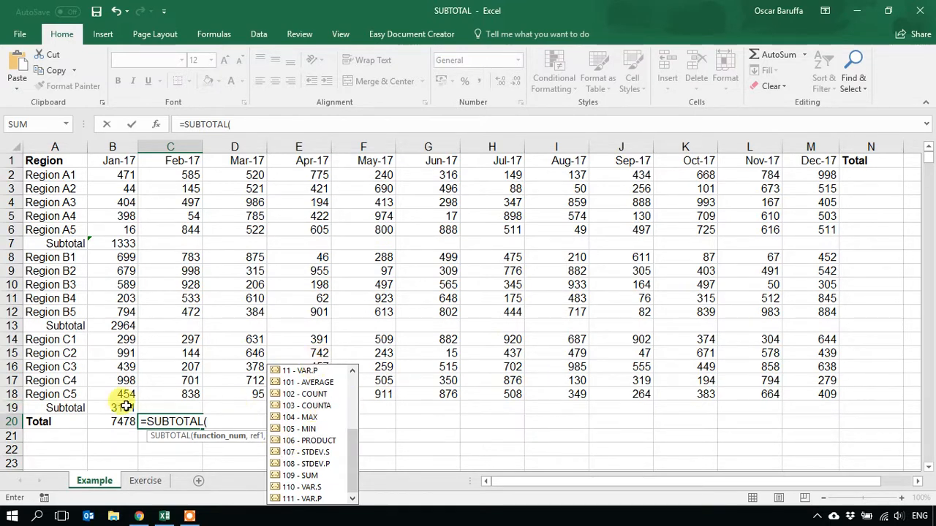
click(219, 423)
key(BackSpace)
key(Escape)
key(Escape)
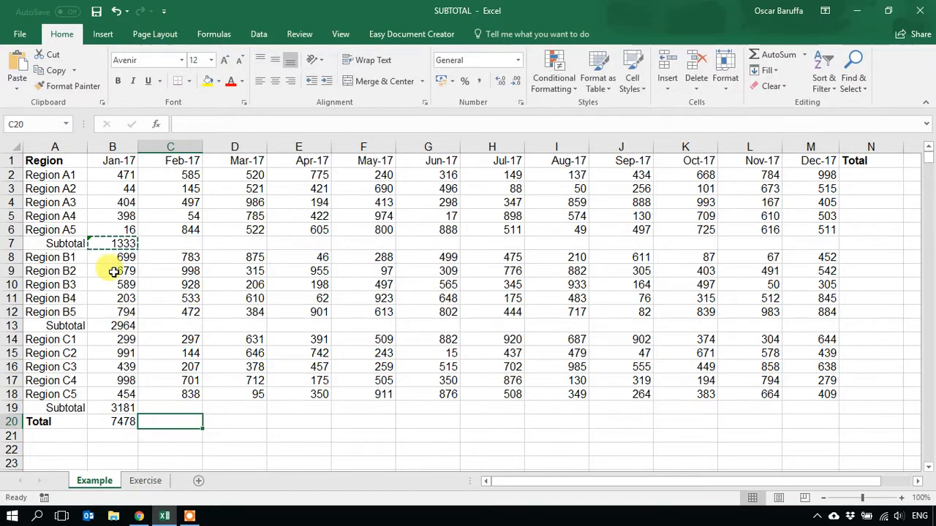
Fill the Region A and Region B subtotal formulas from B7 and B13 across their rows to column N.
click(118, 243)
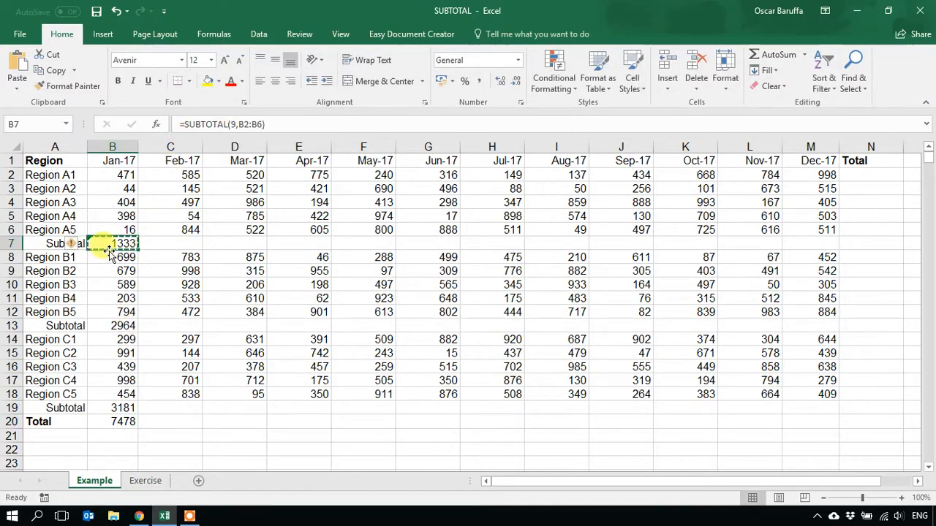
drag(137, 251, 870, 249)
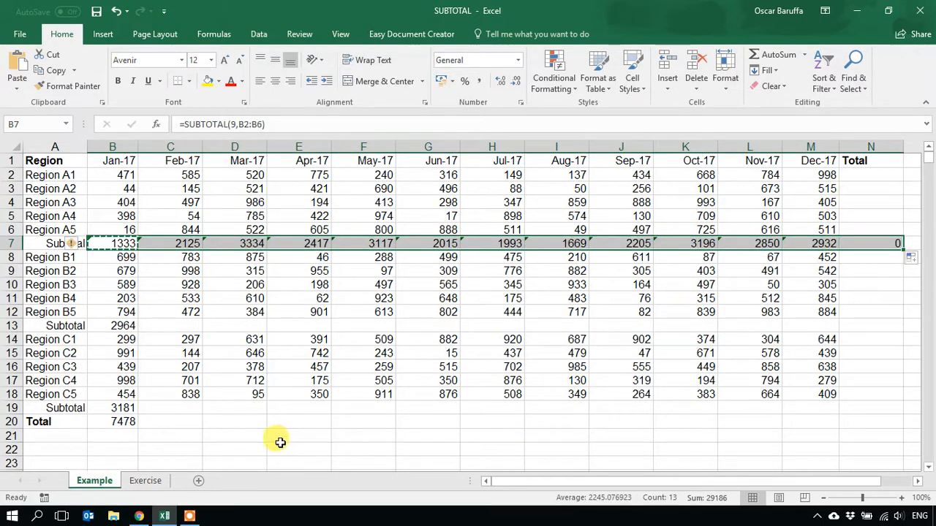
click(119, 326)
drag(138, 332, 874, 327)
Fill the Region C subtotal and total formulas from B19:B20 across to column N and check the formula in L19.
click(122, 409)
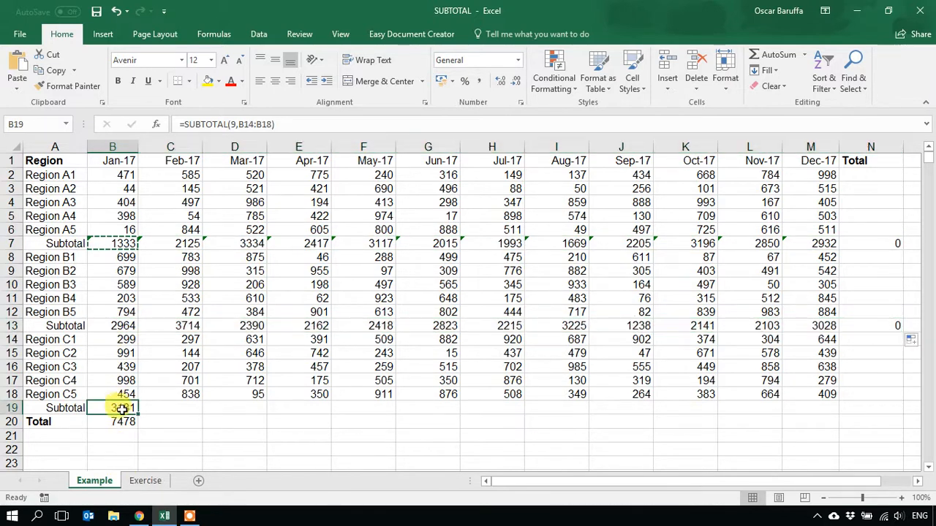
drag(124, 410, 854, 409)
key(Right)
click(131, 407)
click(750, 407)
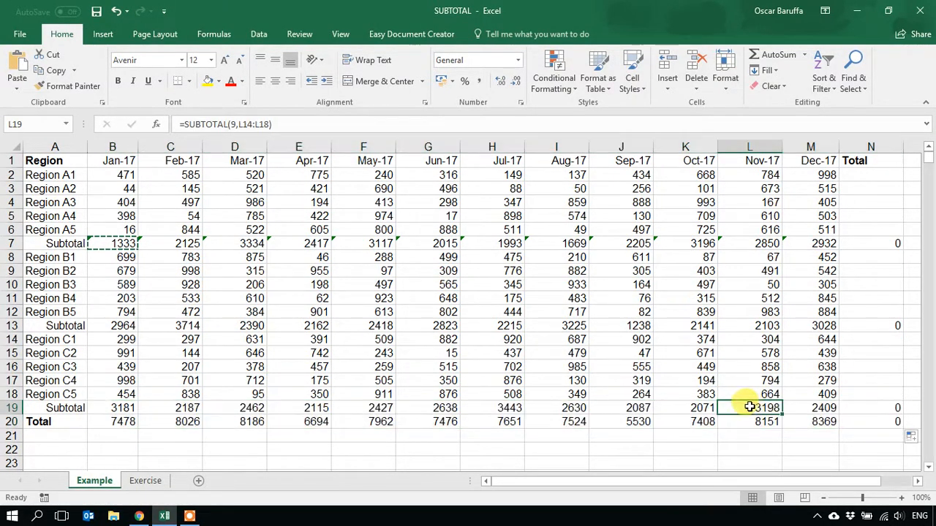
Insert a blank column before each of Apr-17, Jul-17, Oct-17 and Total to separate the quarters.
right_click(306, 147)
click(360, 258)
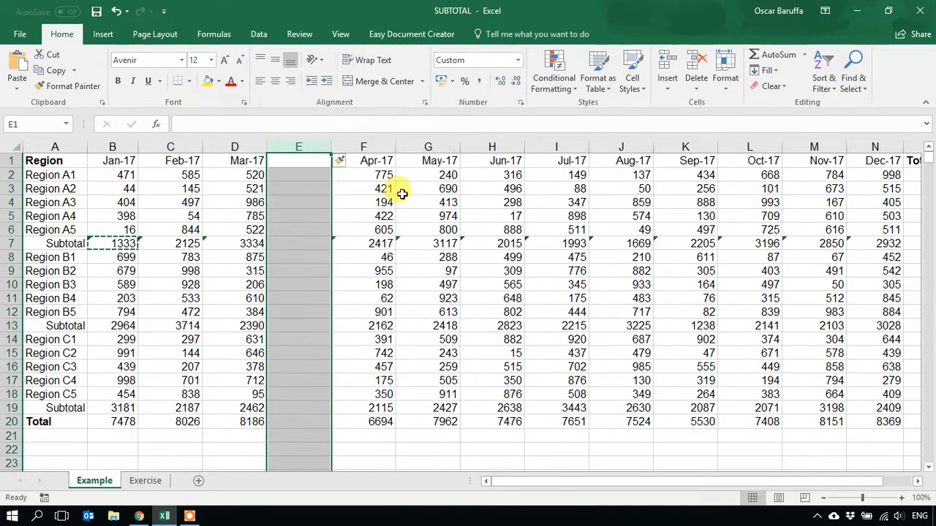
right_click(548, 147)
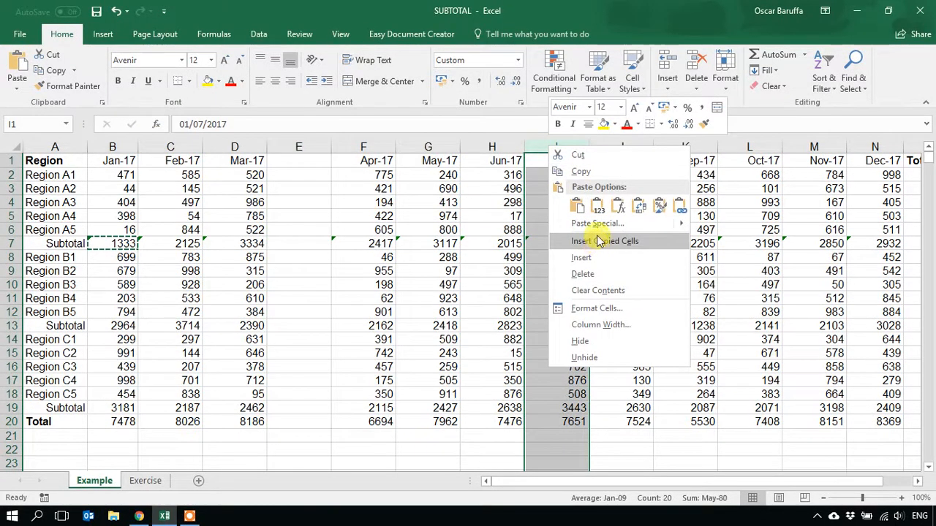
click(583, 258)
right_click(805, 142)
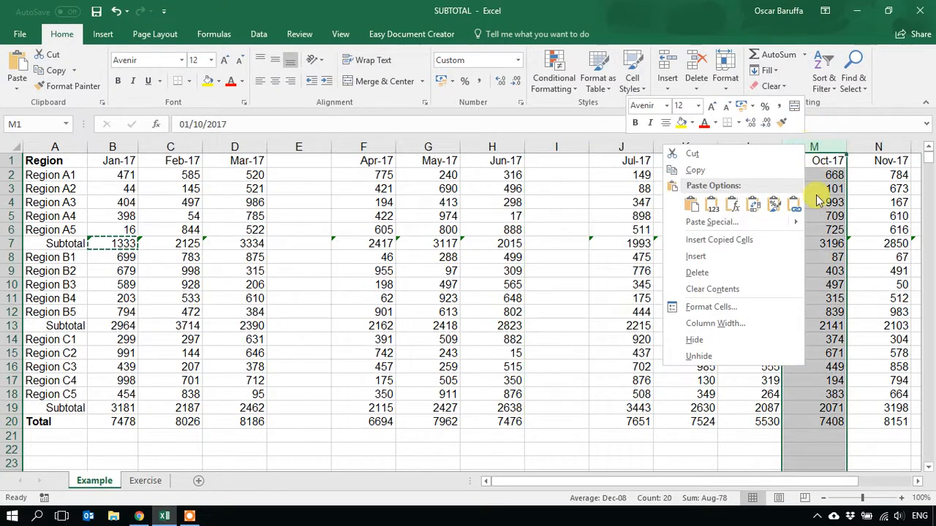
click(755, 258)
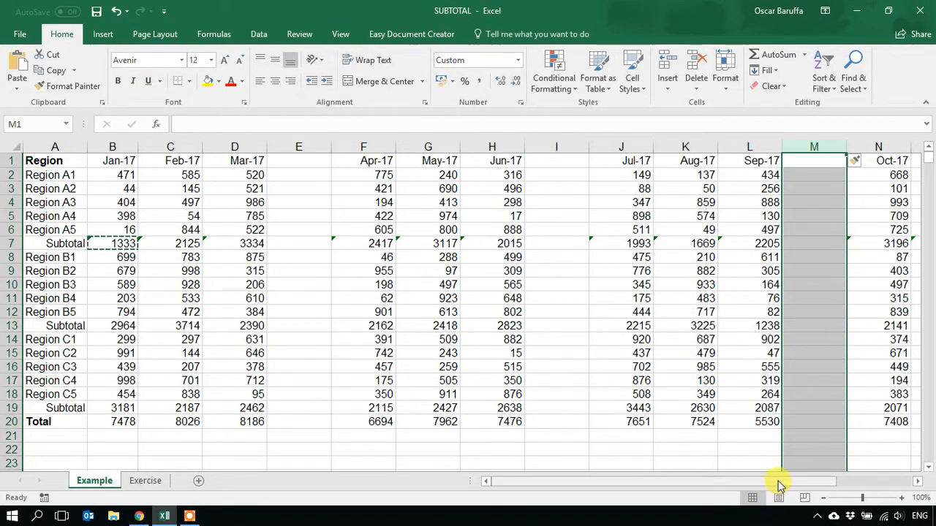
drag(773, 482, 855, 483)
right_click(864, 147)
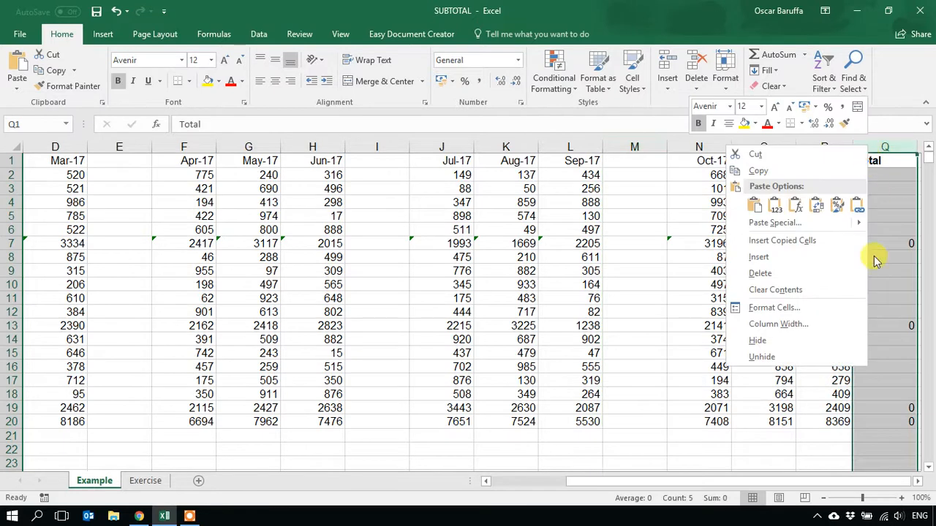
click(802, 256)
Label the blank quarter columns in row 1 as Q1 in E1, Q2 in I1, Q3 in M1 and Q4 in Q1.
drag(784, 480, 742, 481)
click(296, 160)
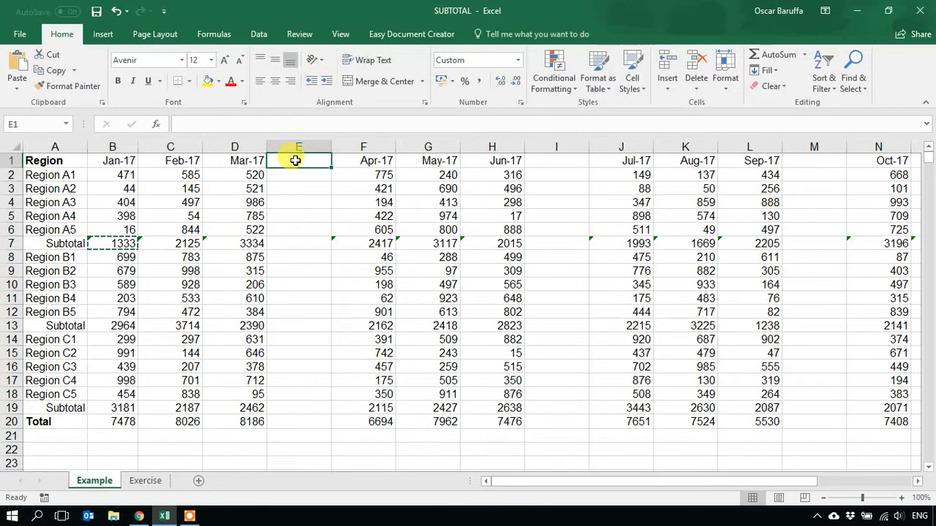
text(Q1)
click(561, 161)
text(Q2)
click(803, 162)
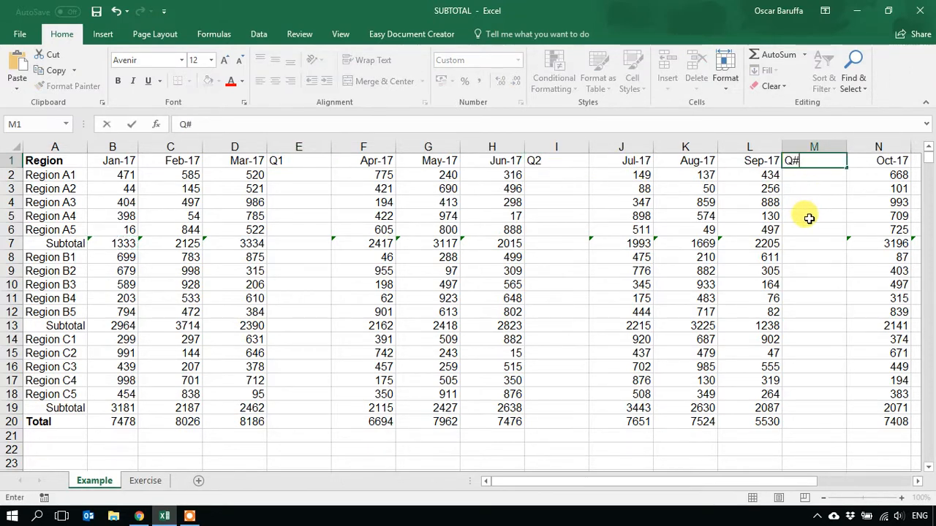
drag(762, 481, 854, 483)
click(817, 159)
text(Q4)
key(Return)
Enter =SUBTOTAL(9,B2:D2) in E2 and fill it down the Q1 column to E19.
drag(668, 485, 463, 485)
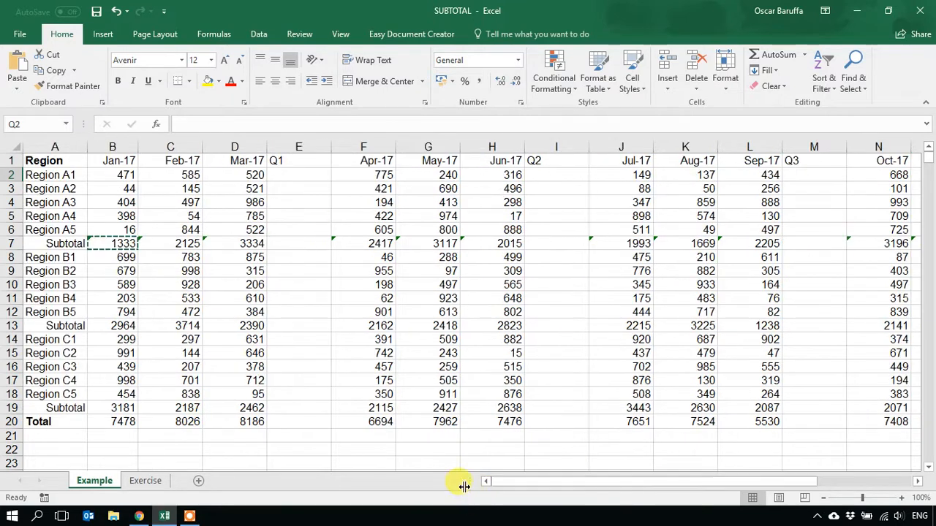
click(295, 174)
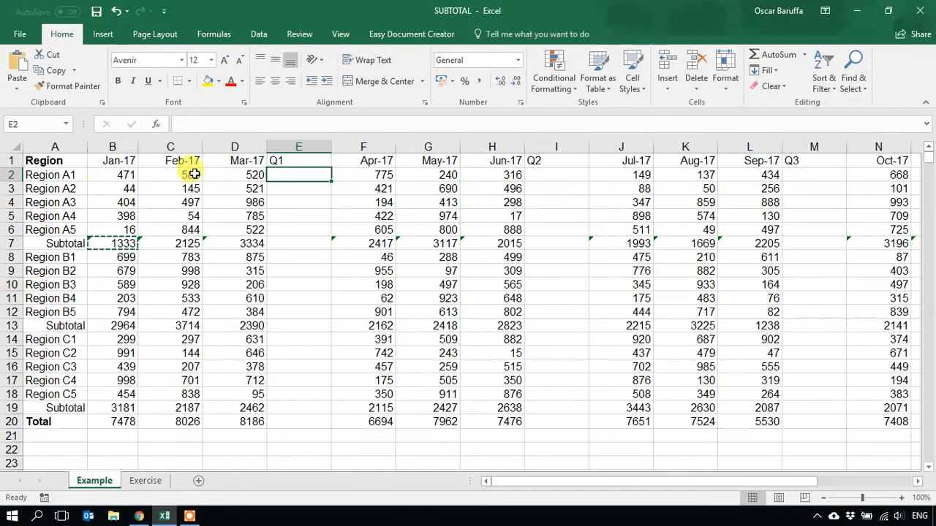
text(=sub)
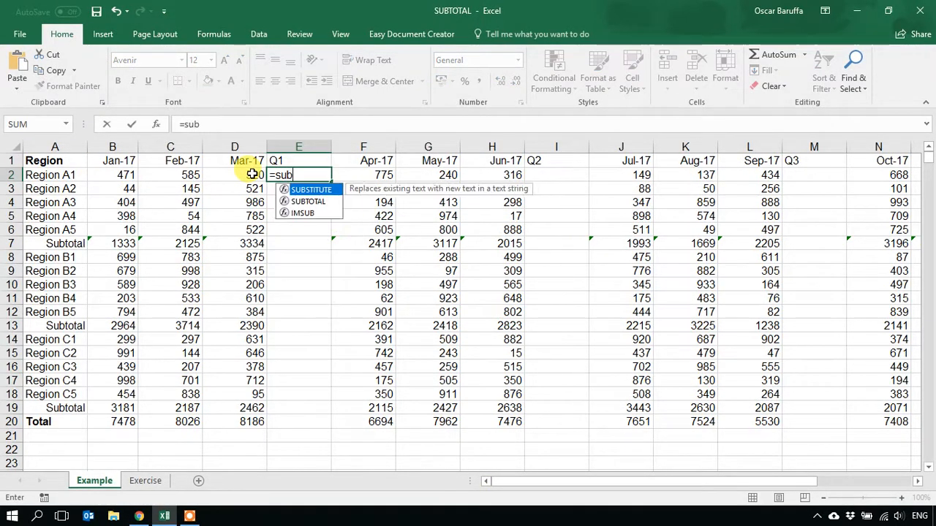
text(total()
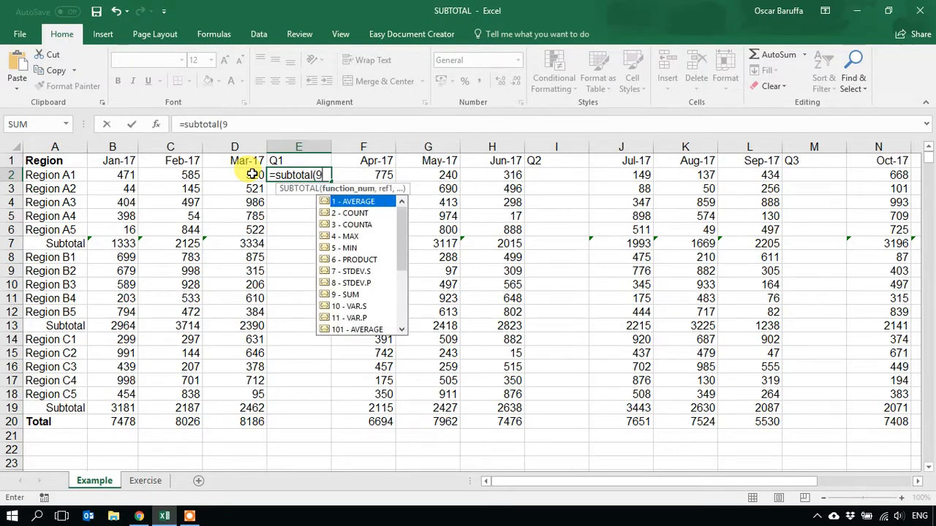
text(9,)
drag(117, 174, 249, 179)
text())
key(Return)
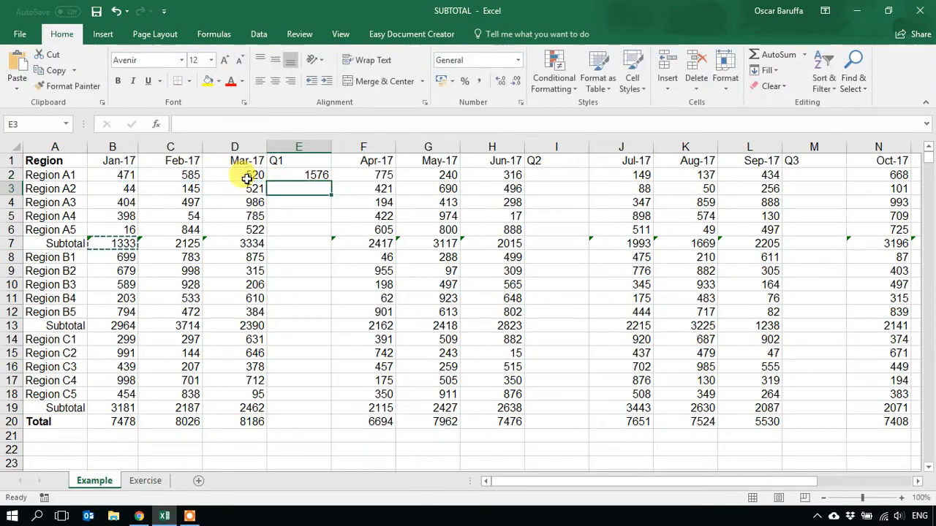
click(329, 179)
double_click(332, 180)
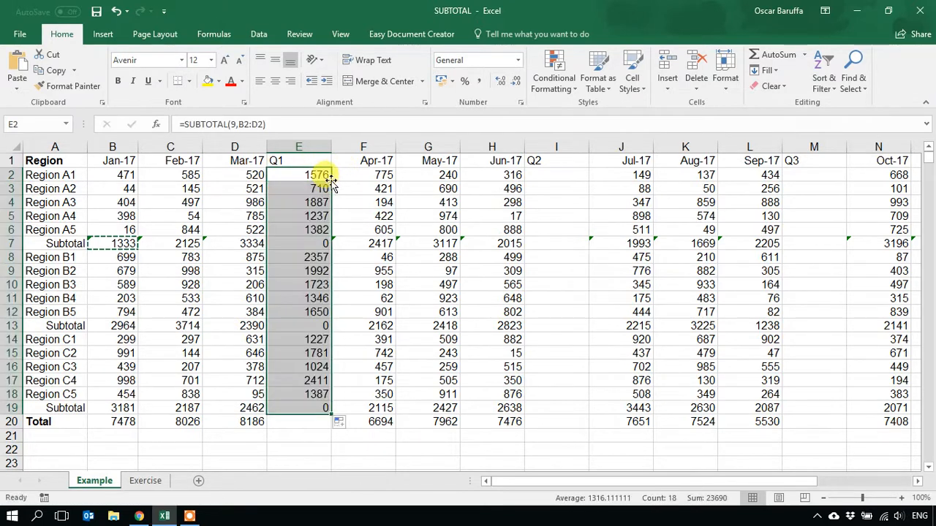
Check the Q1 formulas in subtotal rows E7, E13 and E19, and extend the formula to E20.
click(300, 423)
click(303, 245)
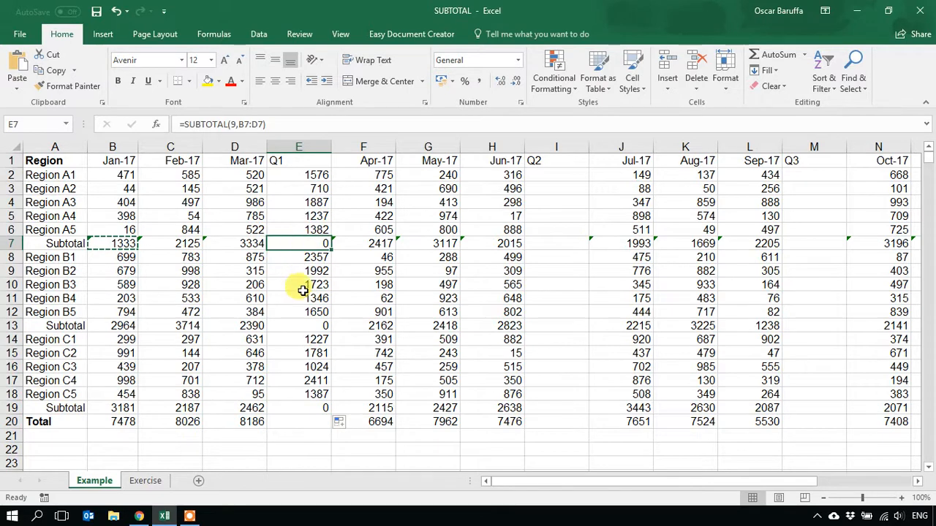
click(303, 326)
click(299, 408)
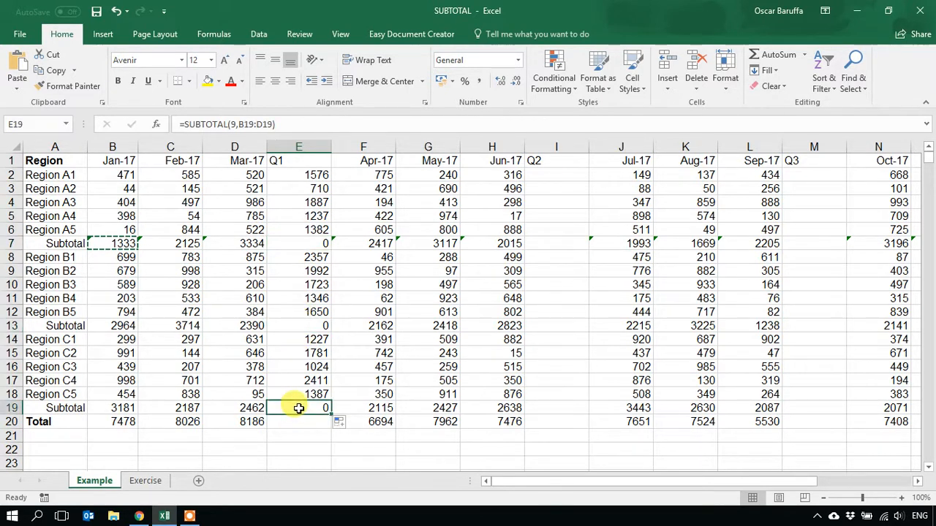
drag(117, 408, 256, 409)
click(300, 408)
drag(329, 417, 310, 429)
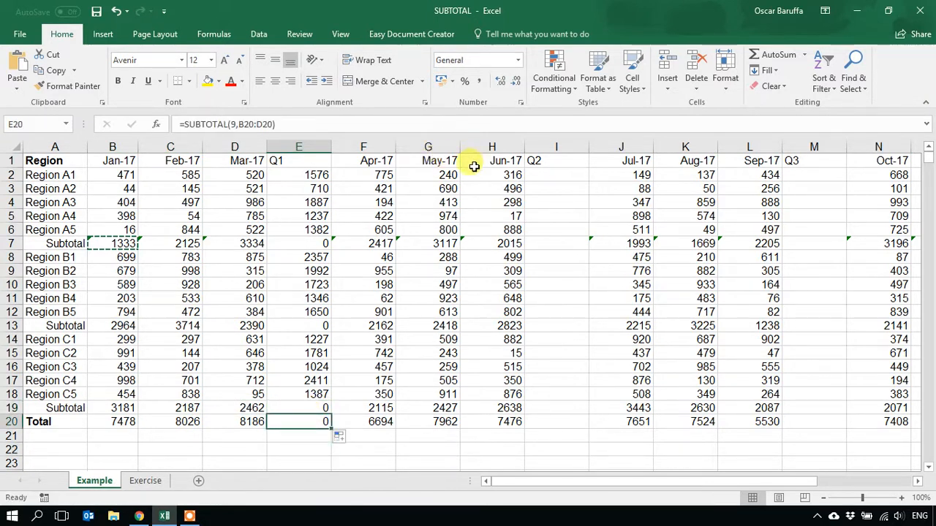
Copy the Q1 formula from E2 into I2, M2 and Q2, and fill each one down to row 19.
click(289, 174)
key(ctrl+c)
click(562, 178)
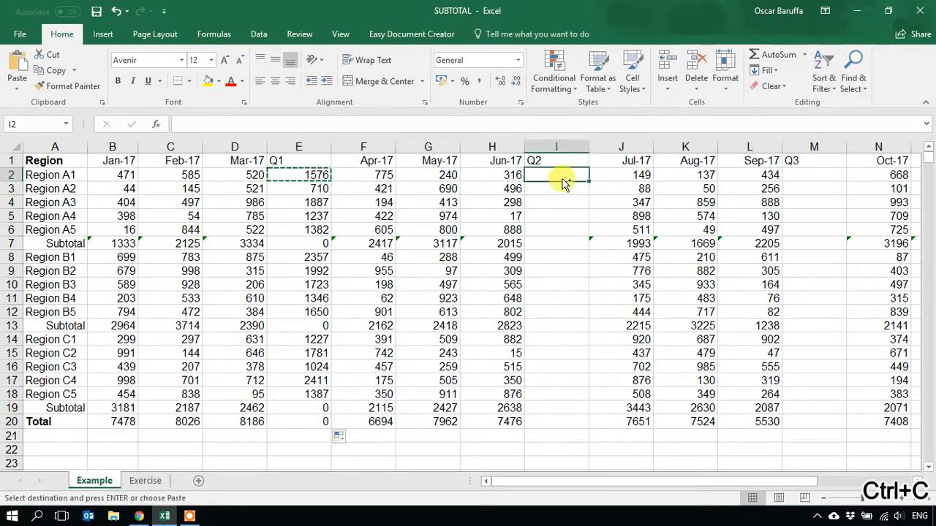
key(ctrl+v)
double_click(589, 181)
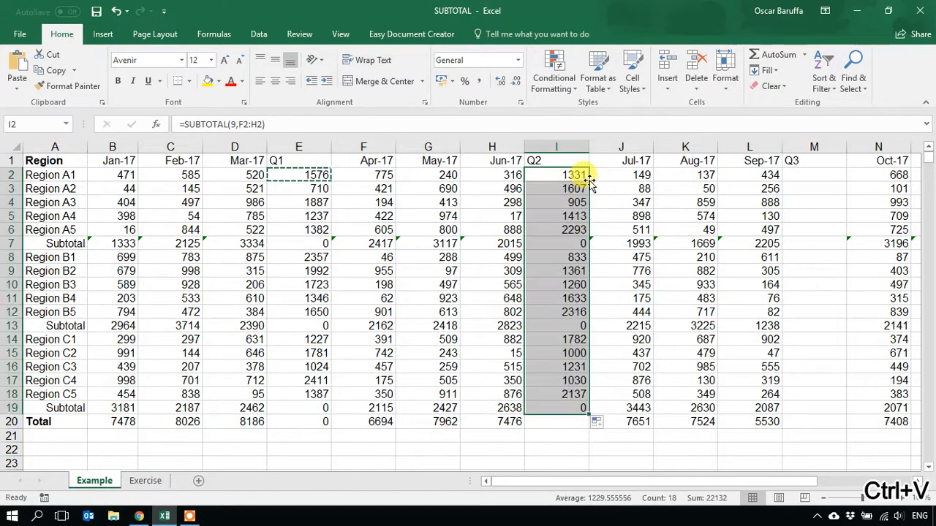
click(830, 177)
key(ctrl+v)
double_click(846, 181)
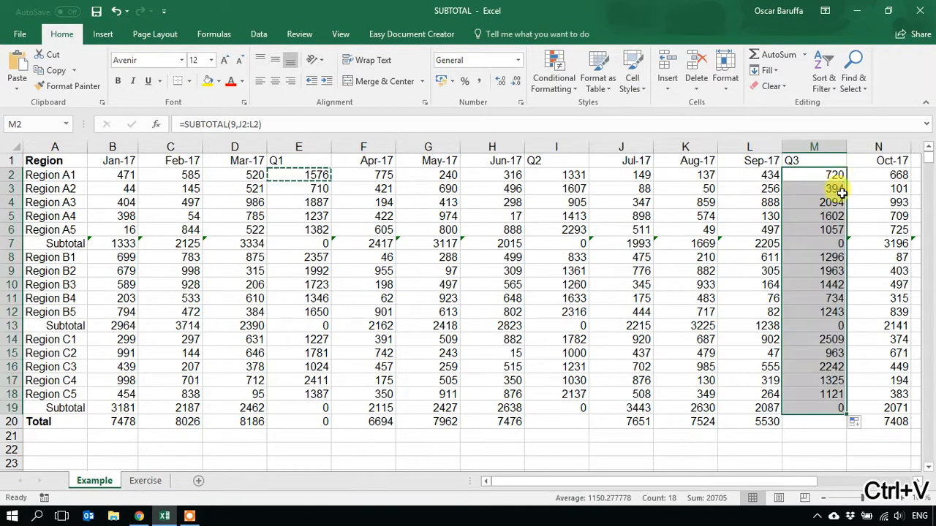
drag(775, 482, 838, 488)
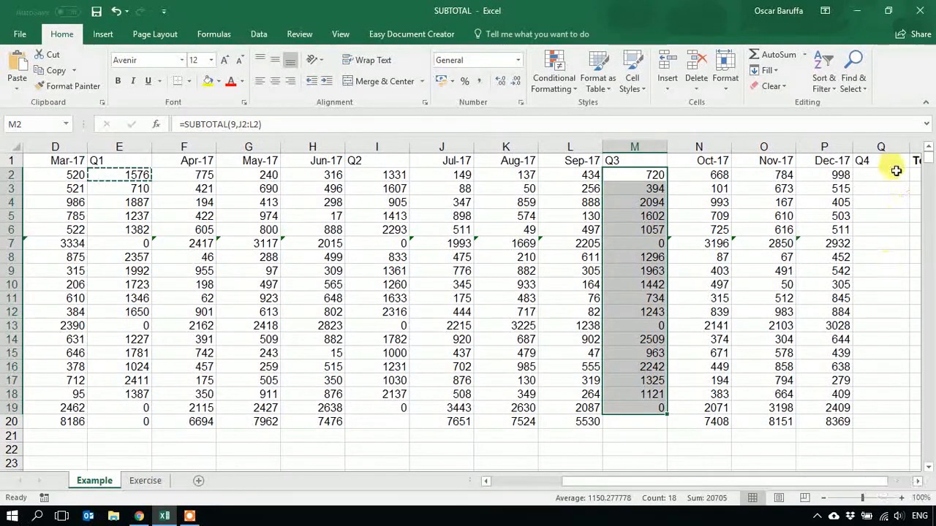
click(882, 175)
key(ctrl+v)
double_click(907, 182)
Enter =SUBTOTAL(9,B2:Q2) in R2 as the Region A1 row total.
drag(838, 484, 862, 484)
click(872, 176)
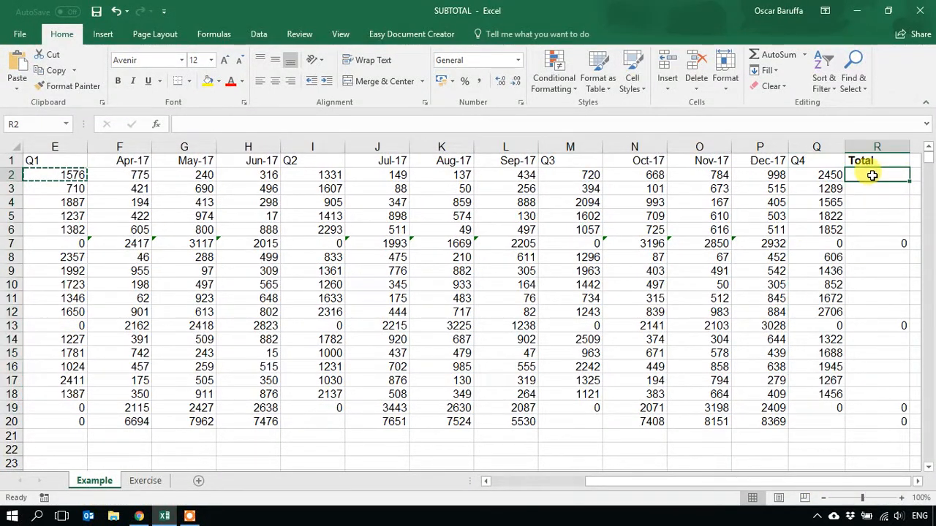
key(ctrl+v)
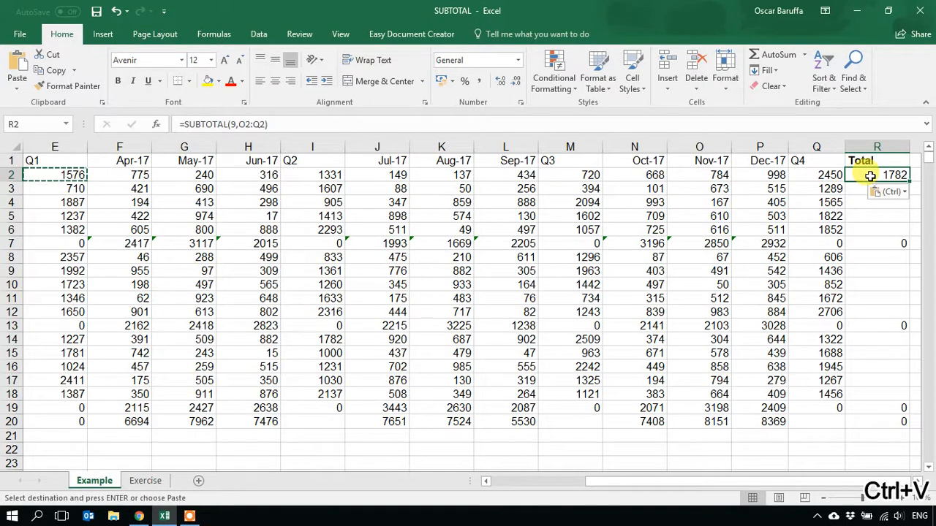
key(Escape)
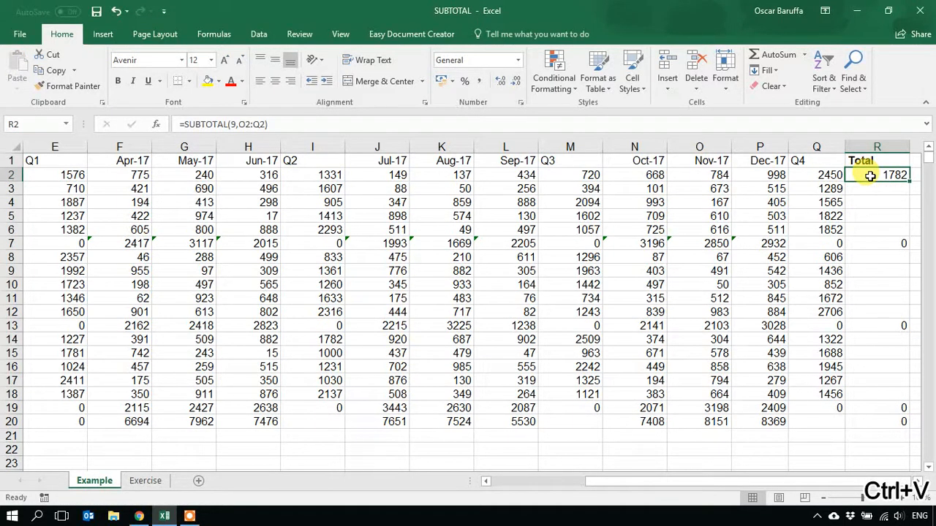
text(=su)
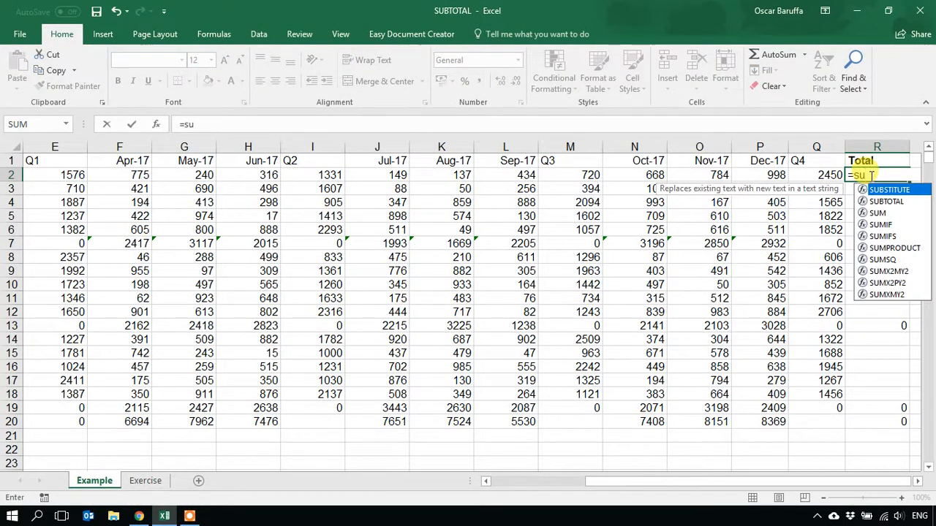
text(btotal)
double_click(890, 191)
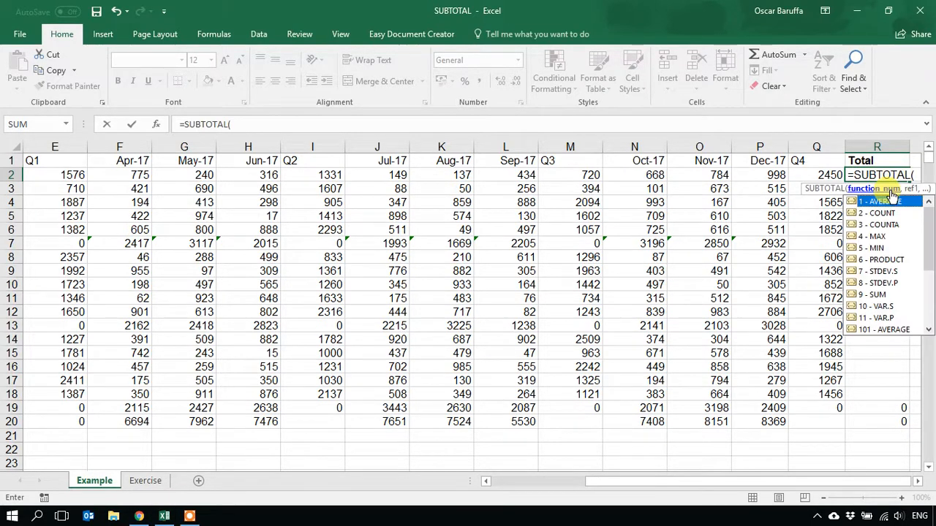
text(9,)
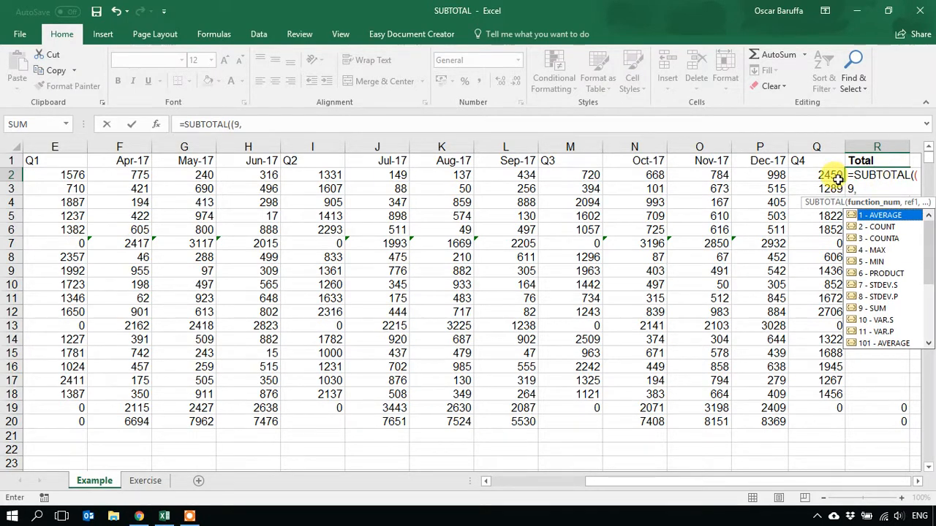
drag(829, 176, 122, 172)
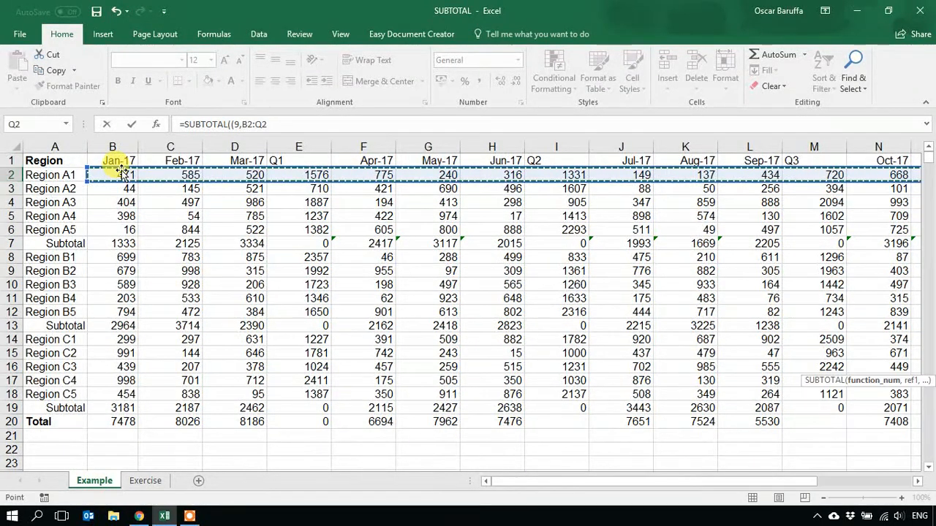
key(Return)
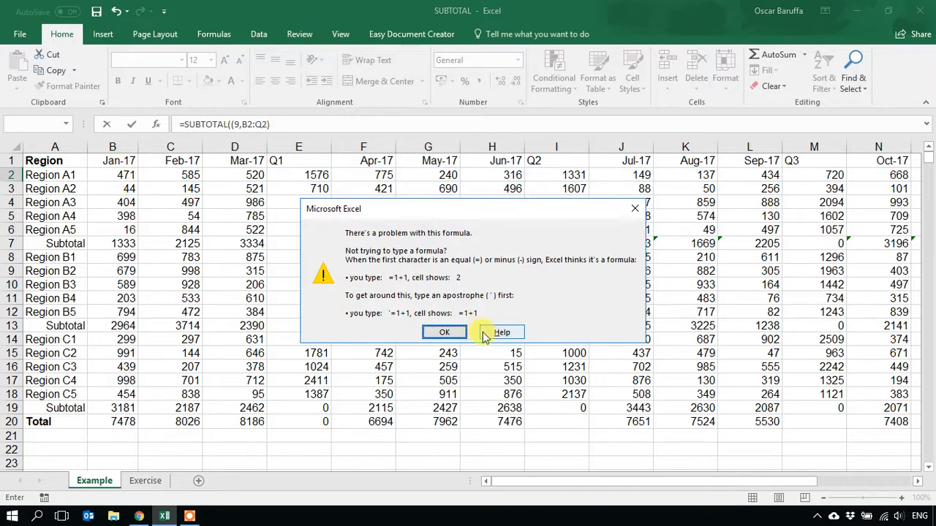
click(442, 333)
click(236, 124)
key(Return)
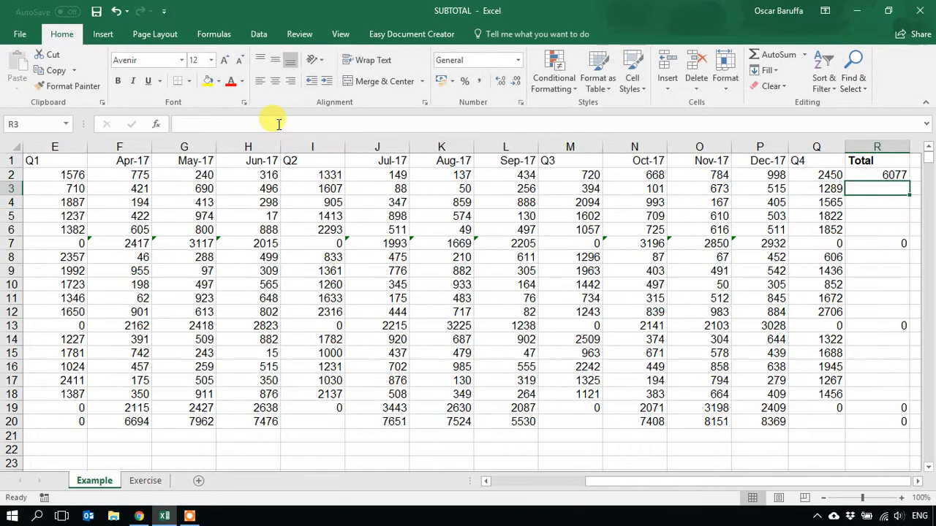
Fill the row total formula from R2 down the Total column to R20, and clear R20.
click(874, 176)
double_click(907, 181)
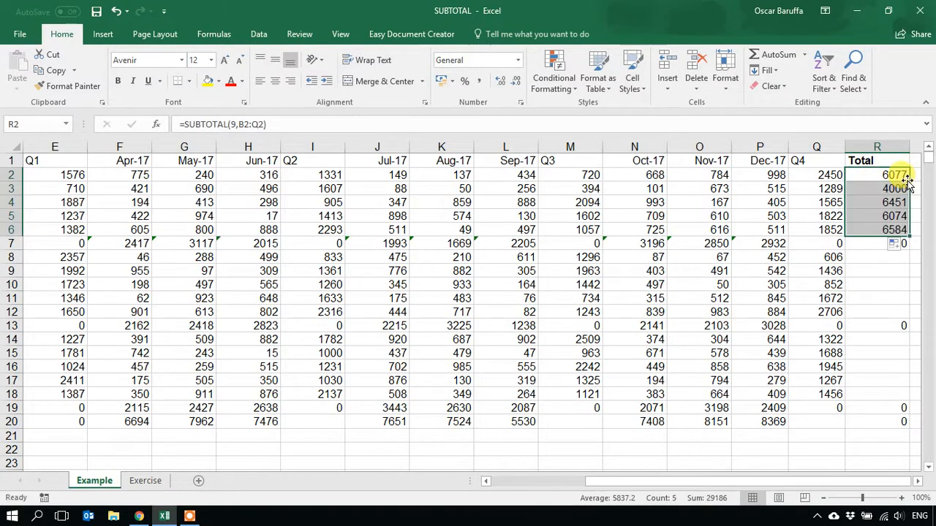
drag(908, 235, 920, 424)
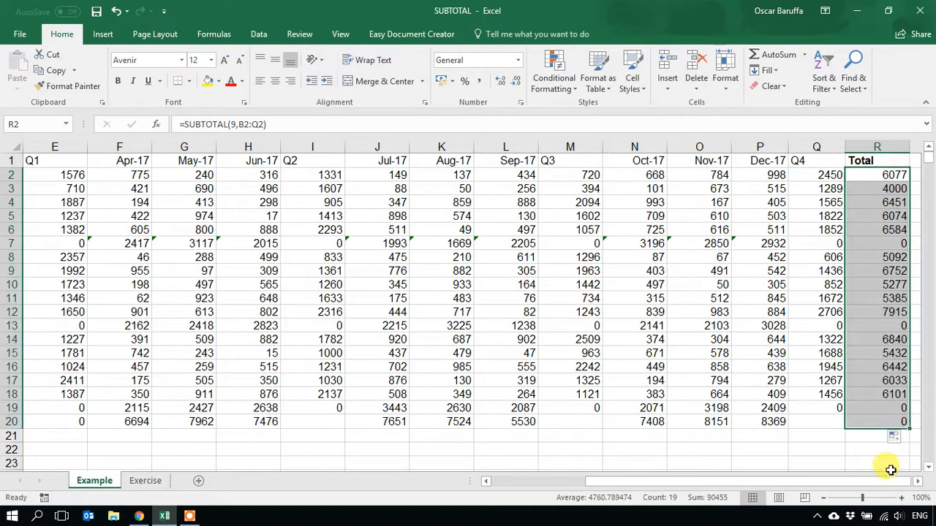
click(894, 422)
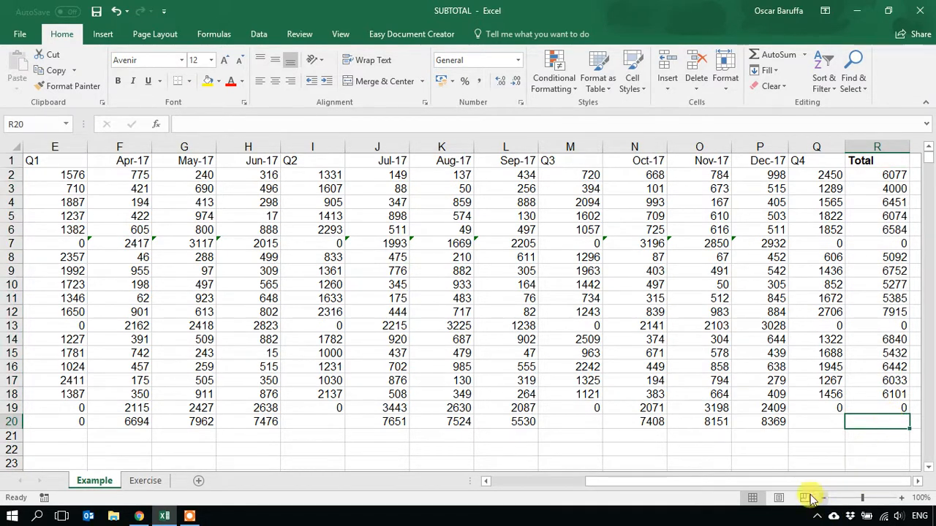
Check the Region A subtotal formulas in B7 and E7, and make the Q1 heading and the Subtotal label in A7 bold.
drag(805, 481, 395, 480)
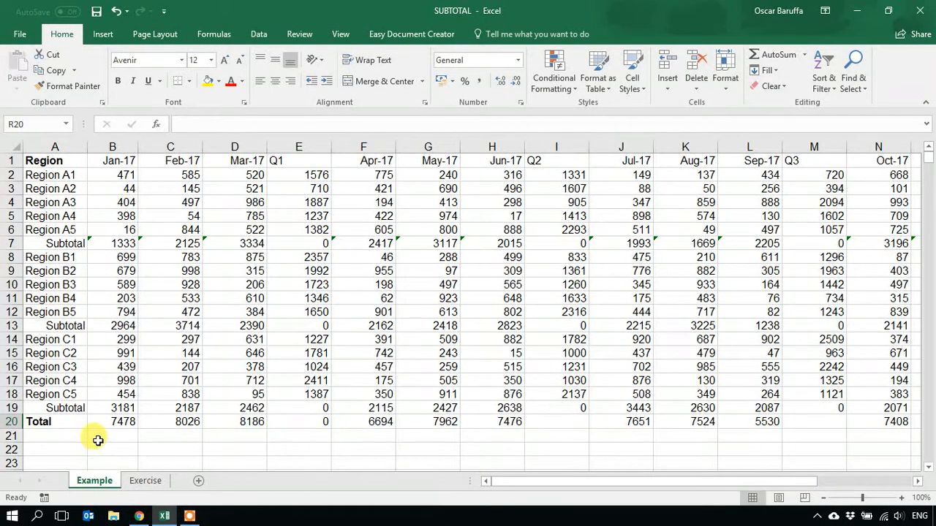
click(48, 244)
click(117, 243)
click(300, 243)
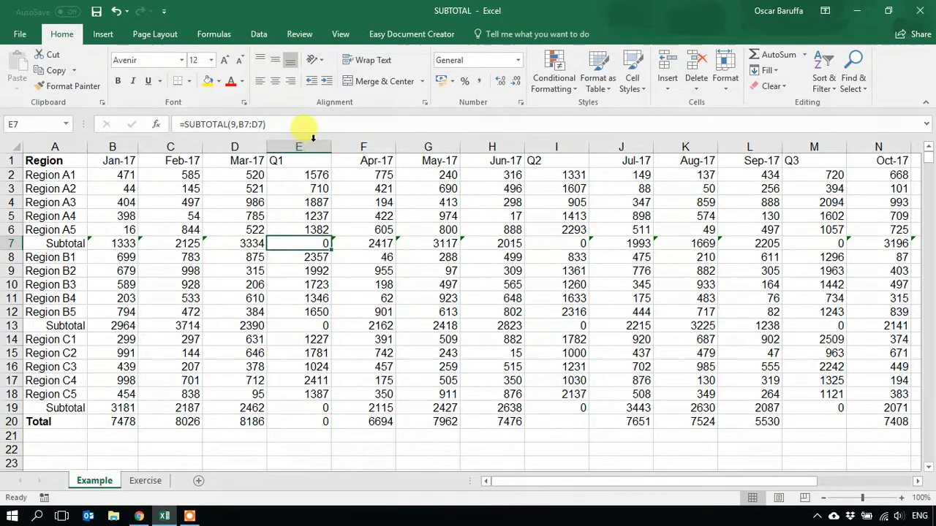
click(292, 163)
key(ctrl+b)
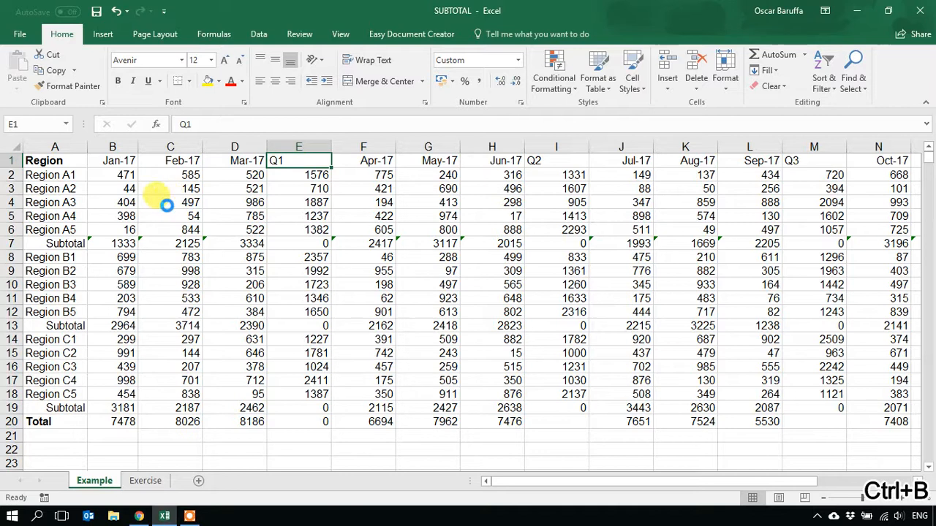
click(65, 241)
key(ctrl+b)
click(237, 271)
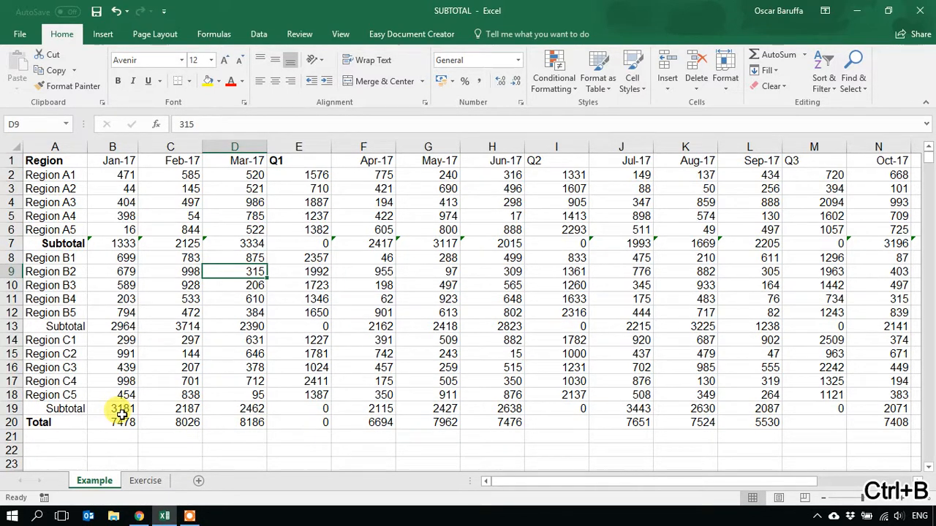
View the Exercise sheet and return to the Example sheet.
click(146, 481)
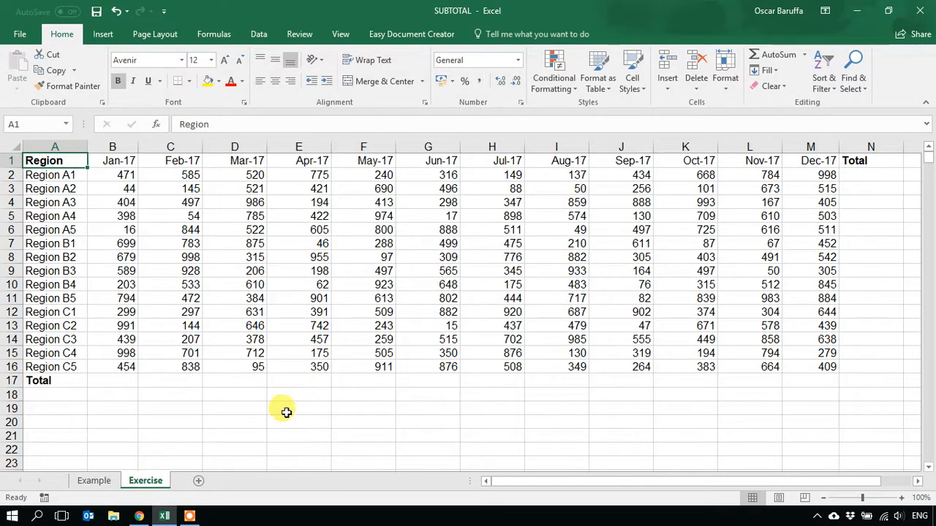
click(93, 481)
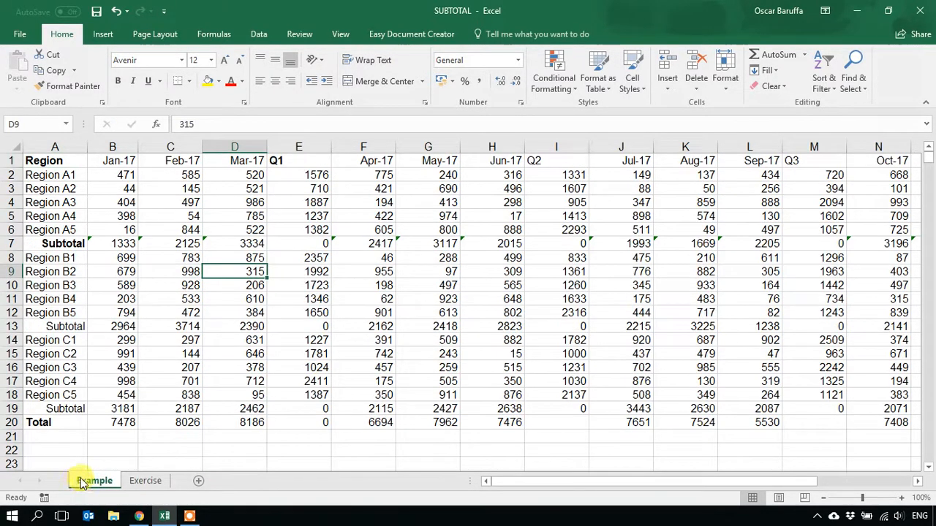